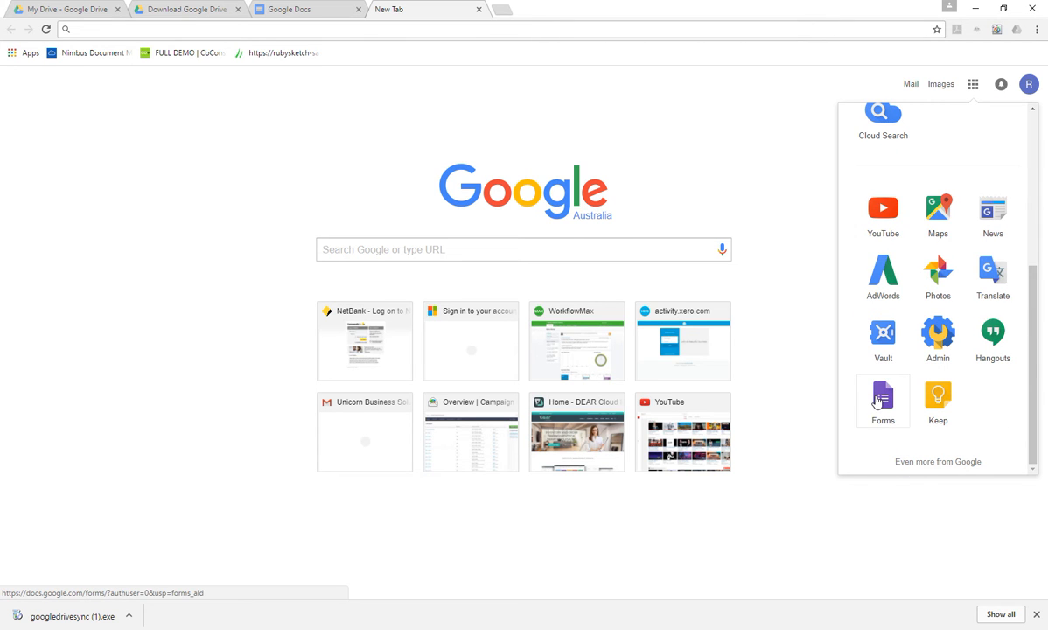
Create a blank form in Google Forms and title it "Demo Feedback".
left_click(879, 401)
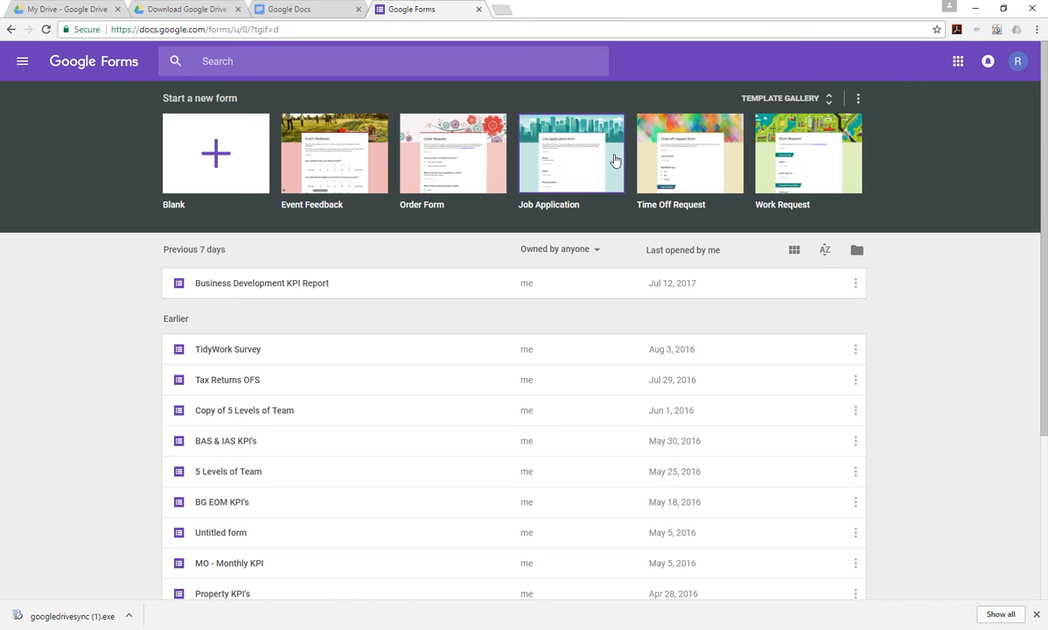
left_click(228, 152)
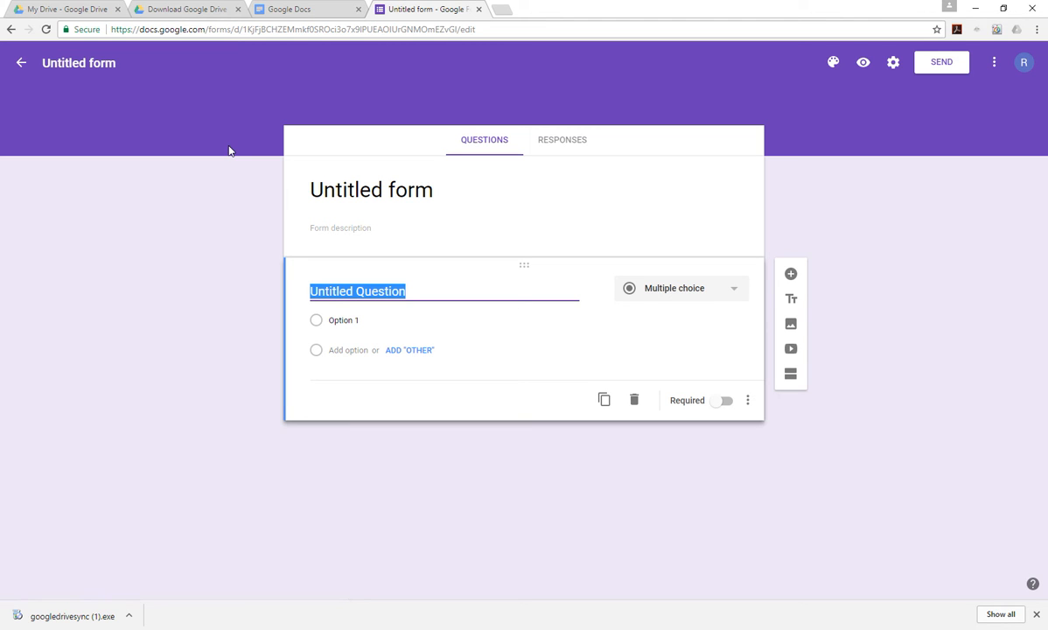
left_click(431, 191)
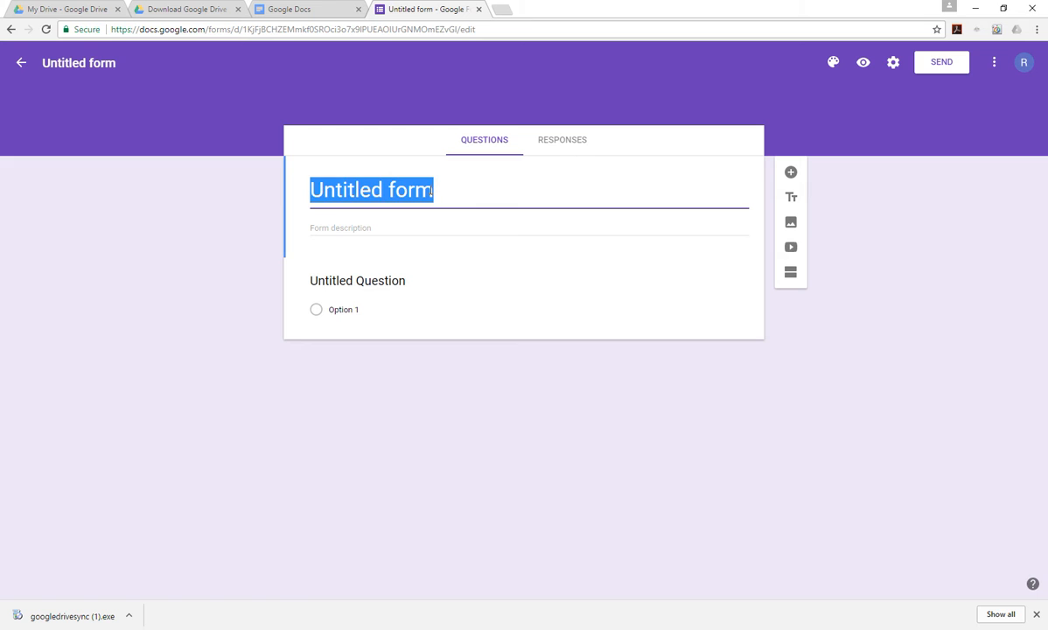
type("Demo Feedback")
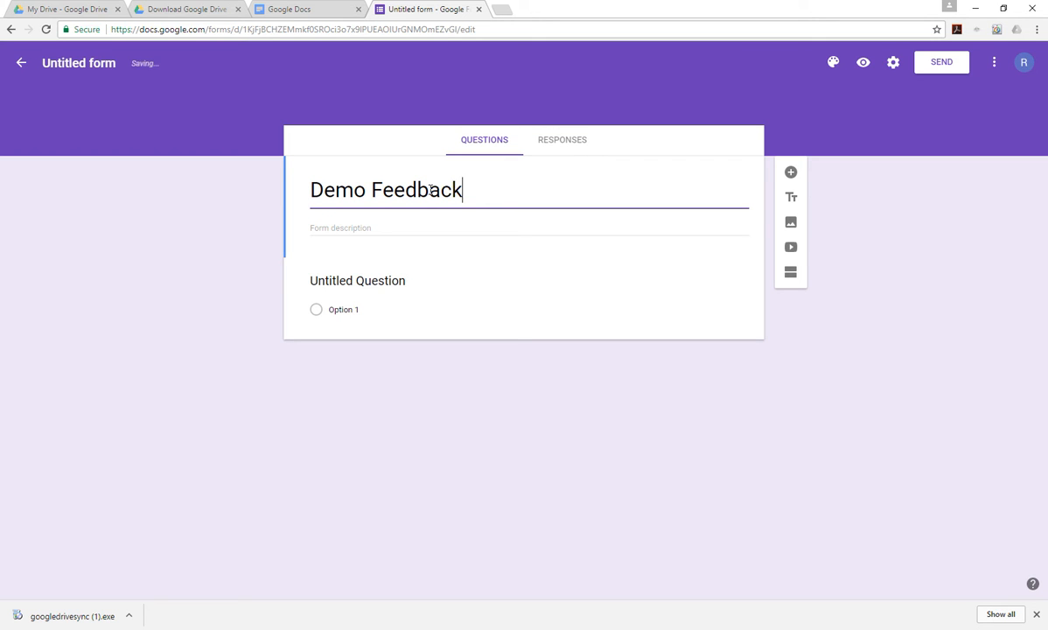
Enter the form description "This form is to collect feedback on our Google Demo's".
left_click(378, 227)
type("This form is to collect")
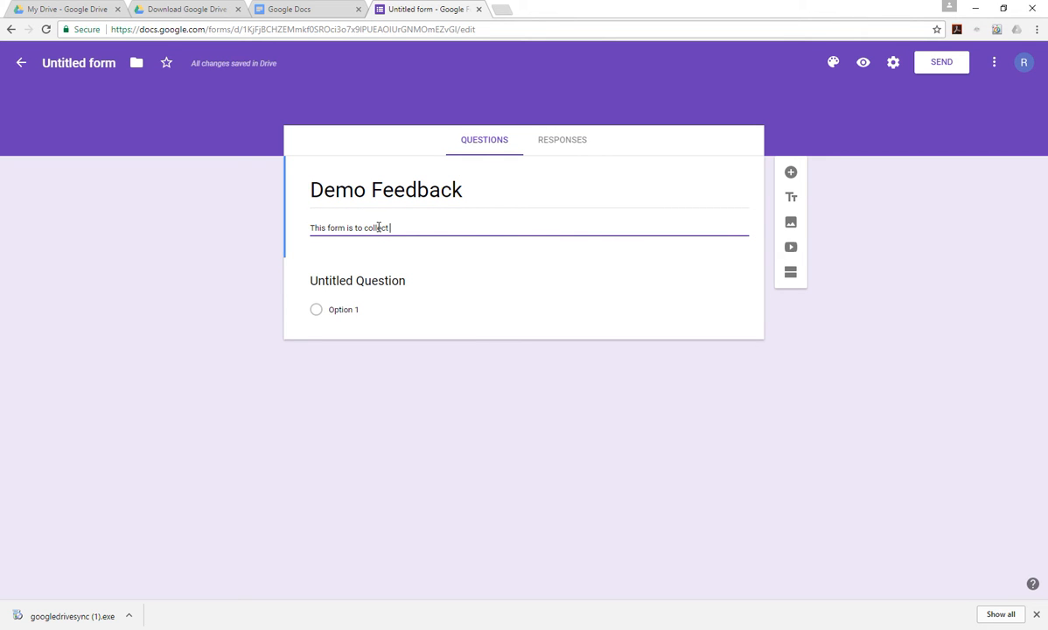
type(" feedback on our Google Demo's")
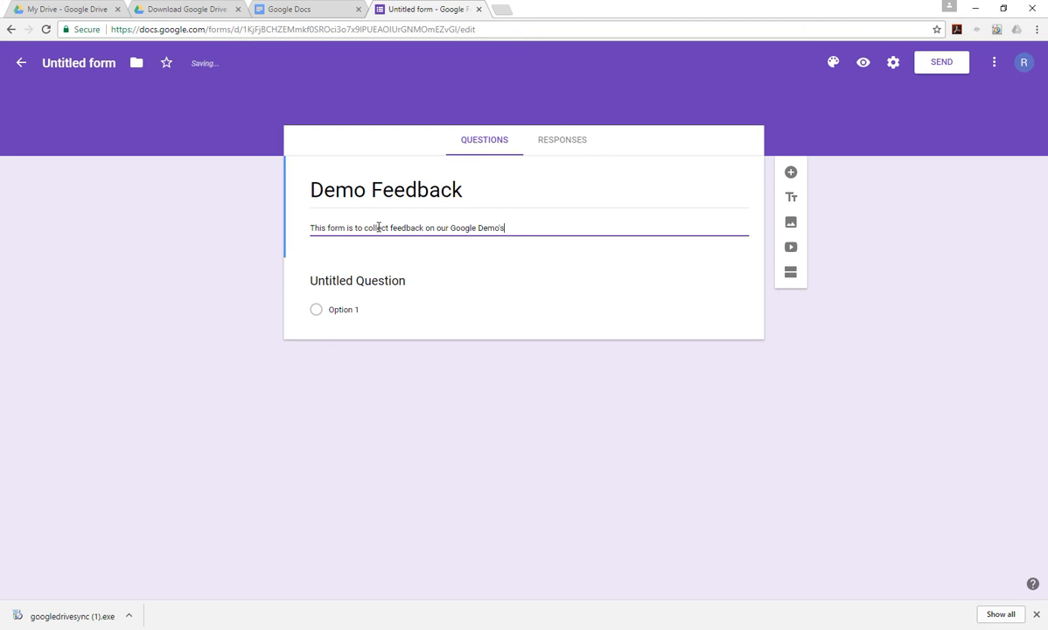
Replace the first question's placeholder text with "How well did we explain things?".
left_click(377, 299)
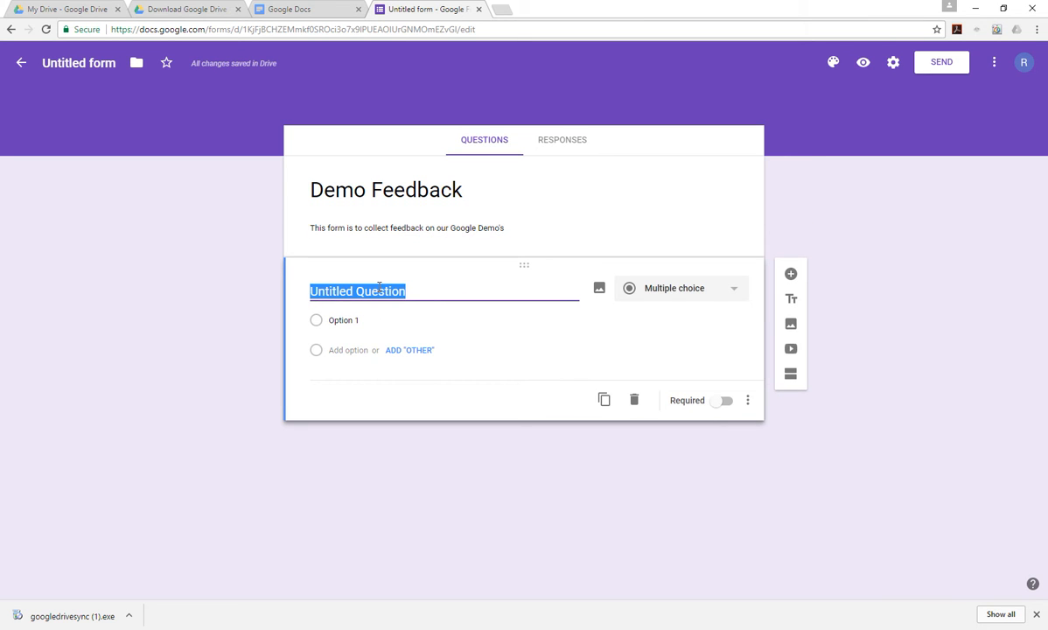
left_click(379, 291)
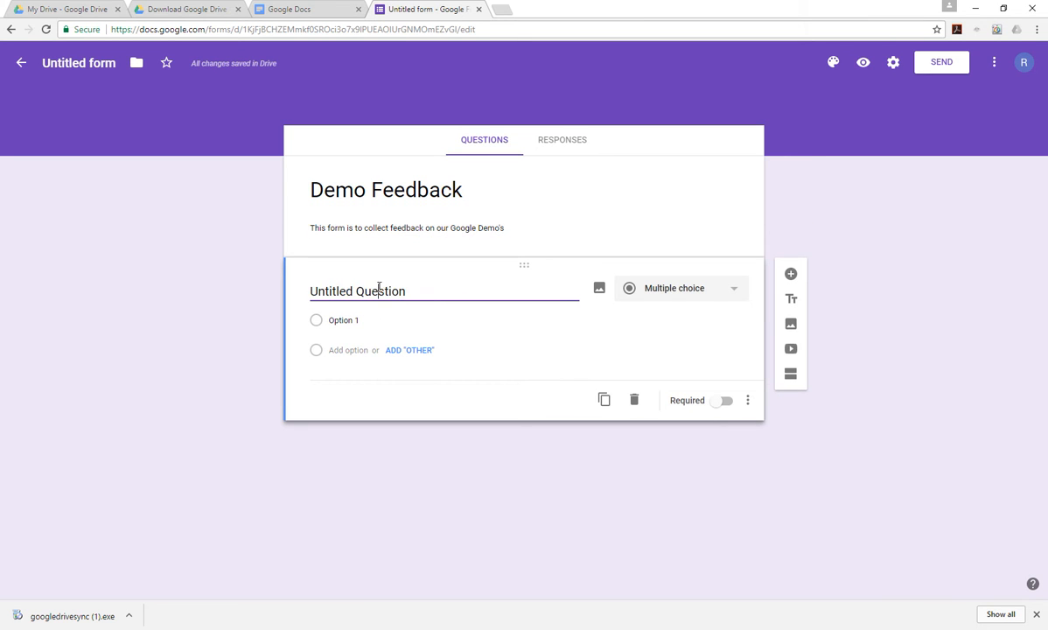
left_click(433, 292)
key("BackSpace")
key("BackSpace")
key("BackSpace")
key("BackSpace")
key("BackSpace")
key("BackSpace")
key("BackSpace")
key("BackSpace")
key("BackSpace")
key("BackSpace")
key("BackSpace")
key("BackSpace")
key("BackSpace")
key("BackSpace")
key("BackSpace")
key("BackSpace")
key("BackSpace")
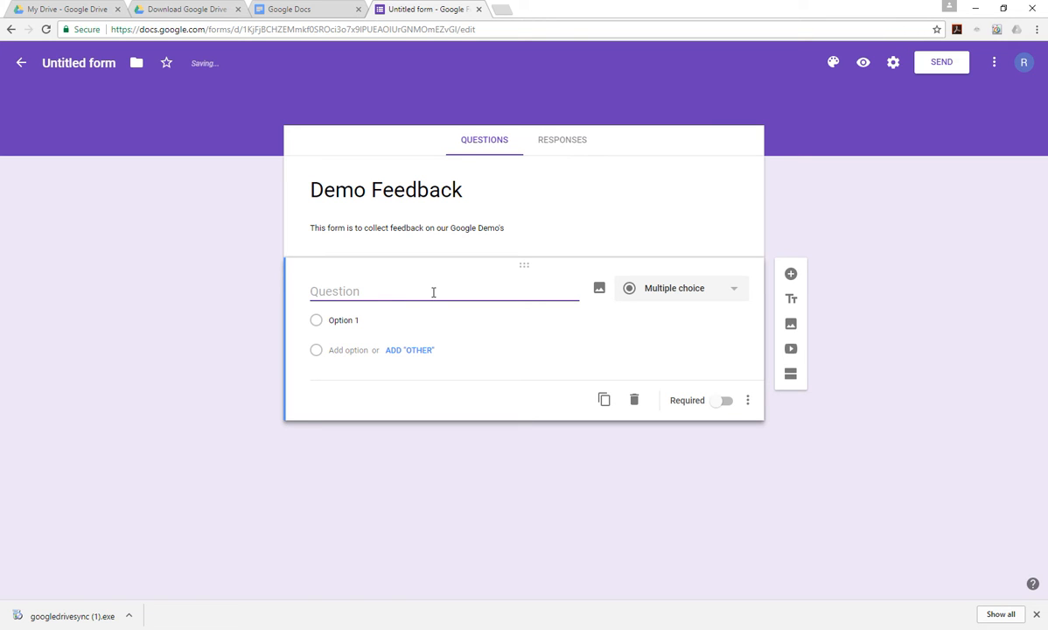
type("How well did ")
type("we ")
type("explain thi")
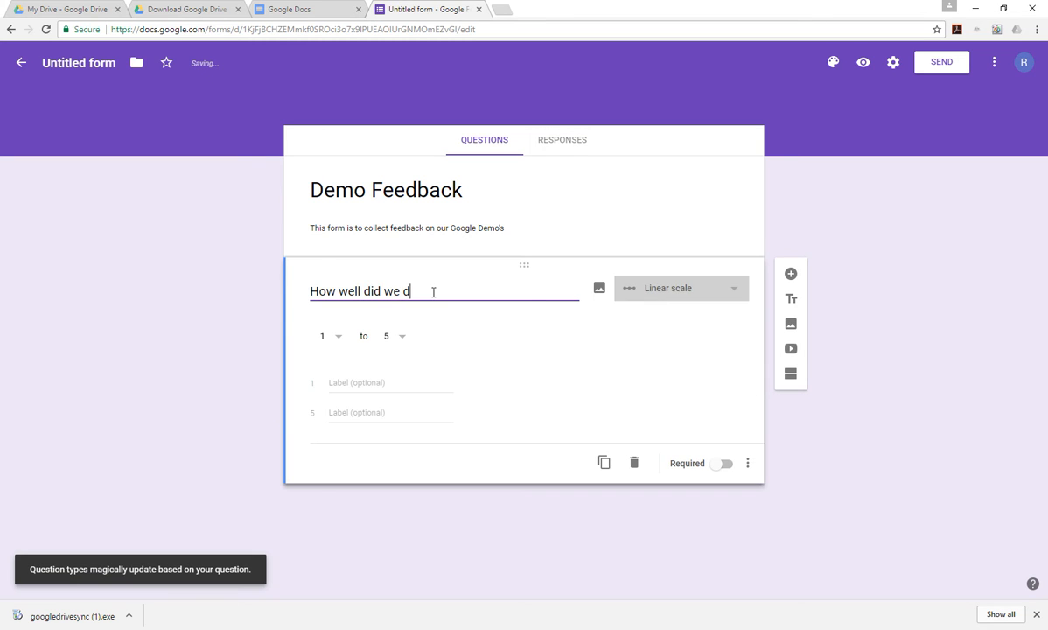
type("ngs?")
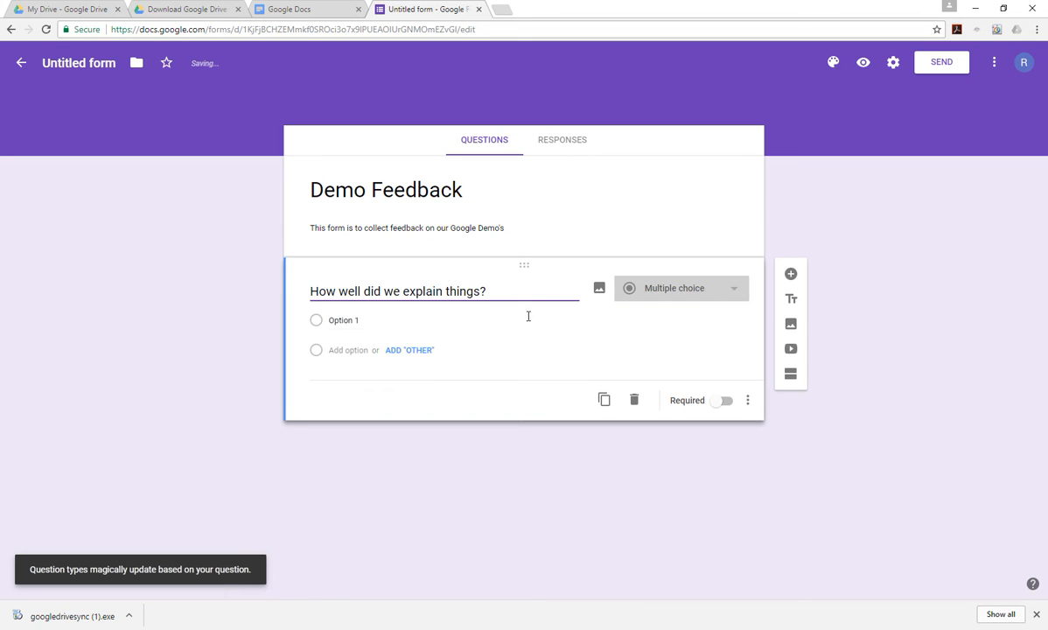
Make the question a linear scale running from 1 to 10.
left_click(709, 294)
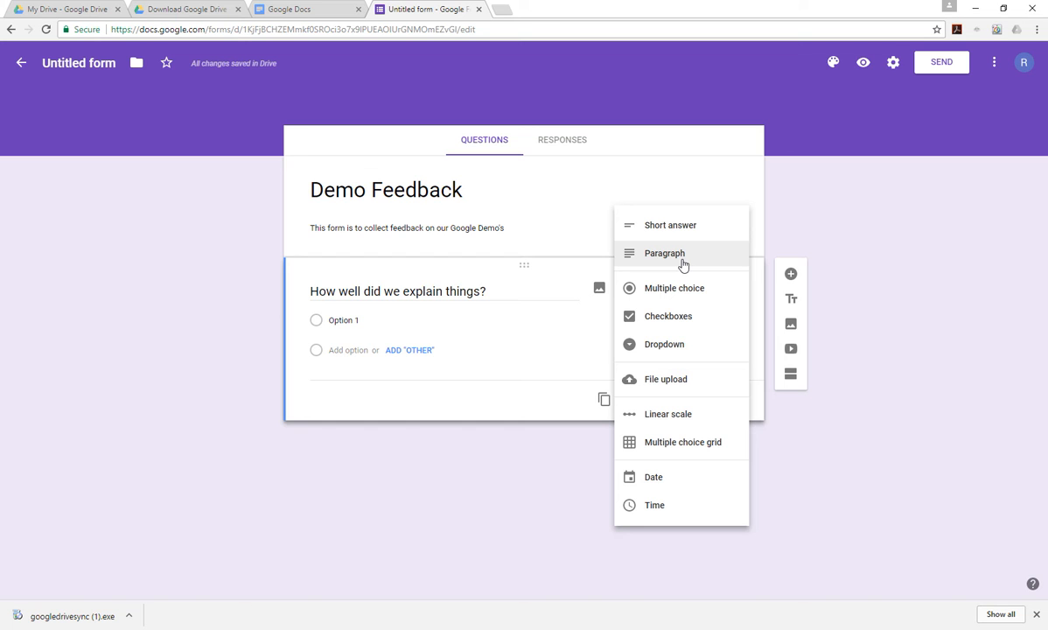
left_click(665, 414)
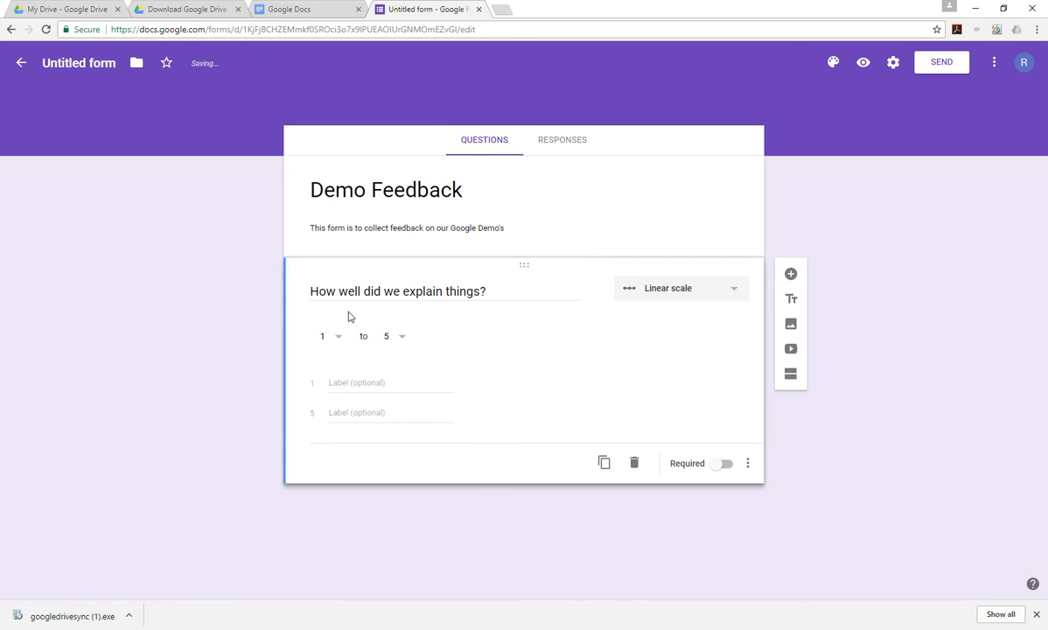
left_click(403, 337)
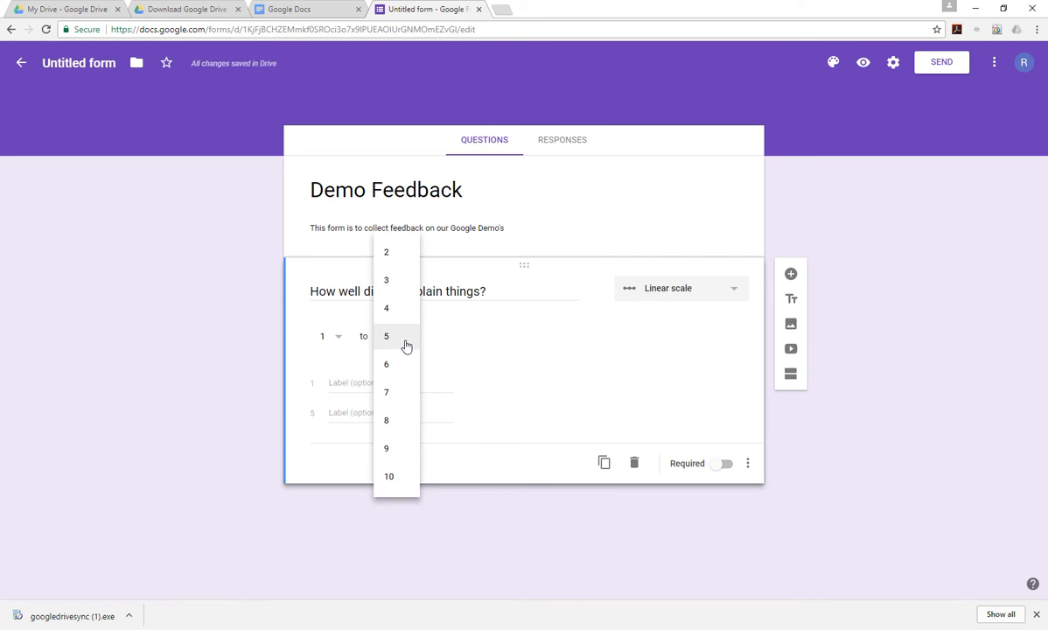
left_click(388, 473)
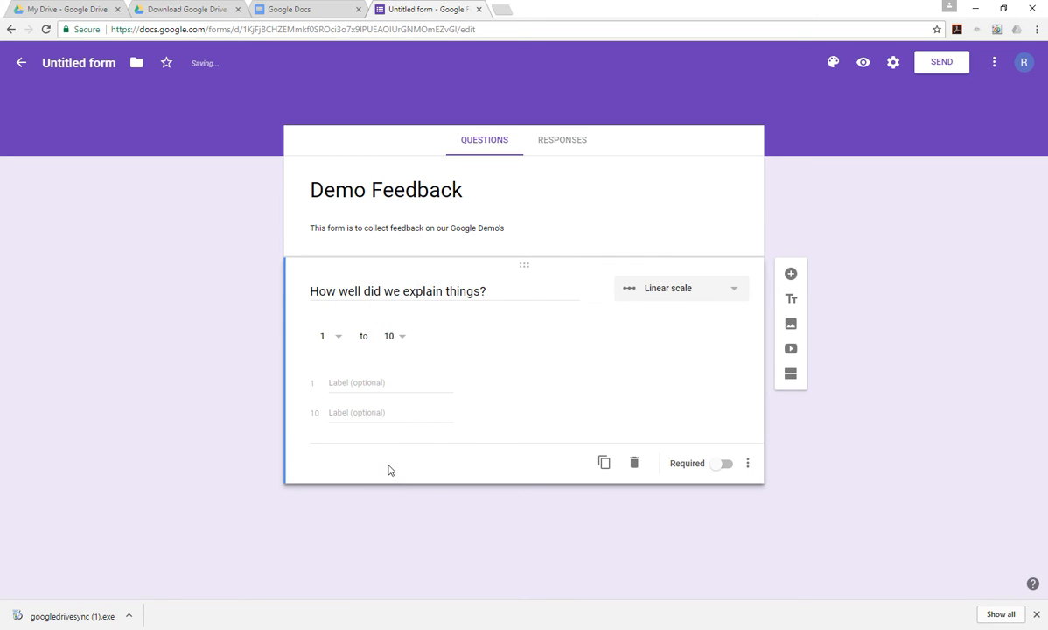
Label the scale's value 1 as "Poorly" and value 10 as "Very well".
left_click(345, 381)
type("Poorly")
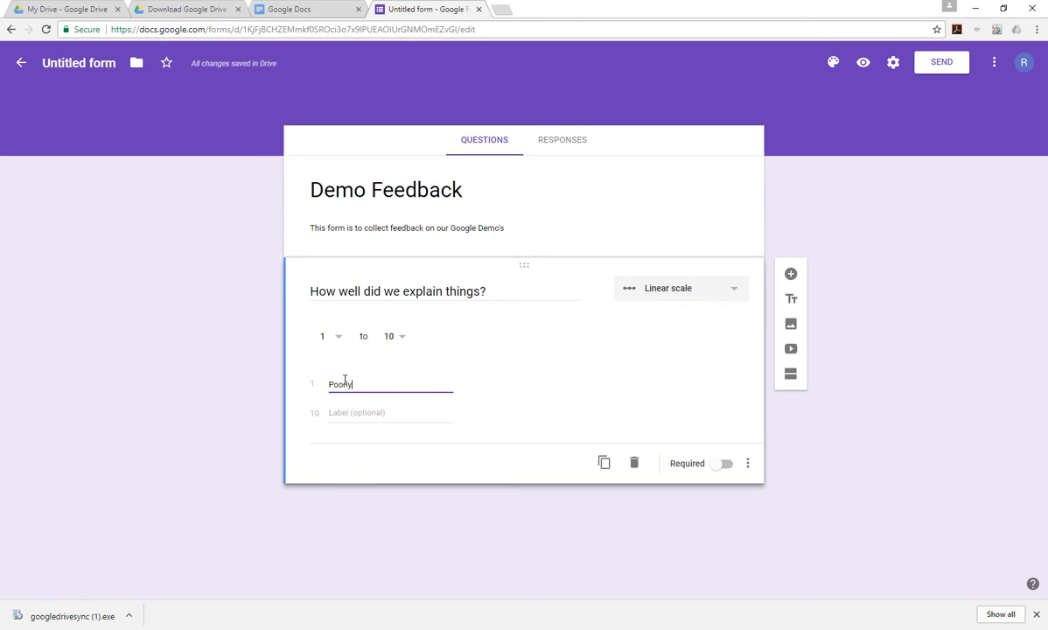
key("Tab")
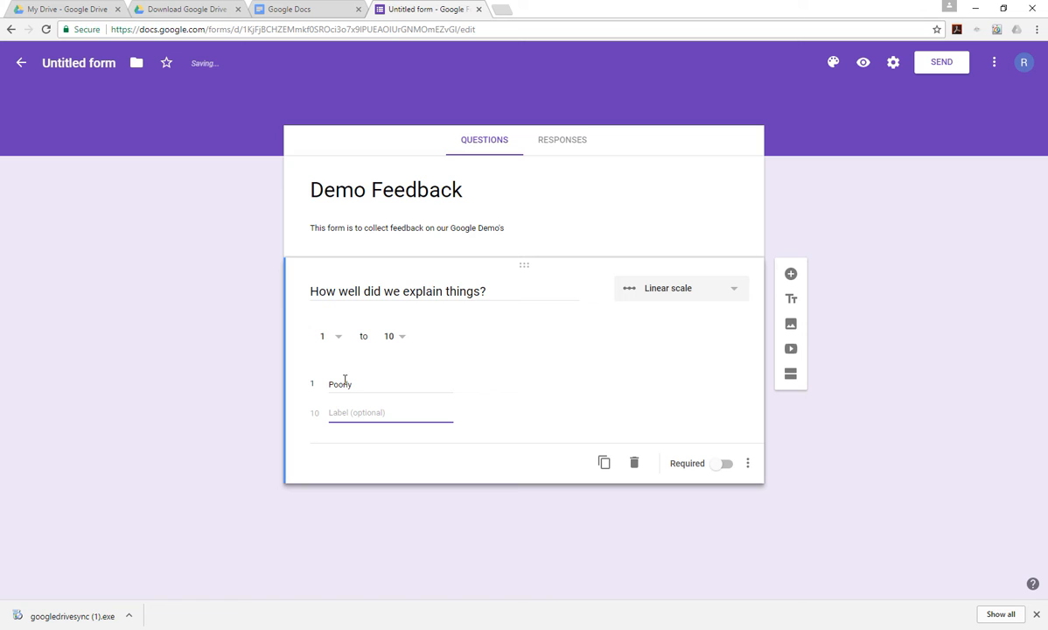
type("Very well")
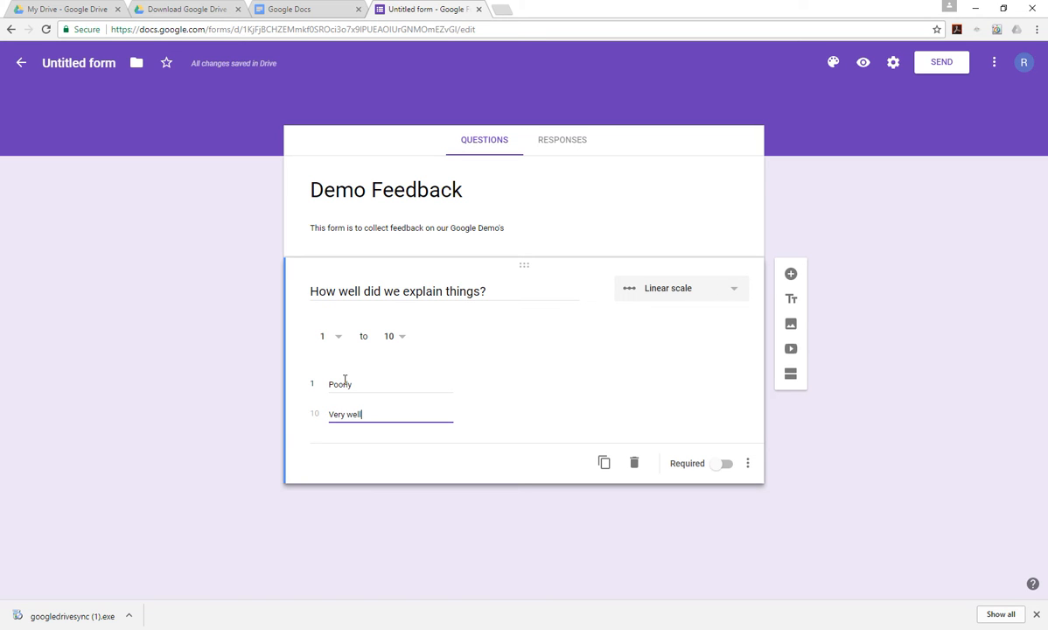
left_click(669, 358)
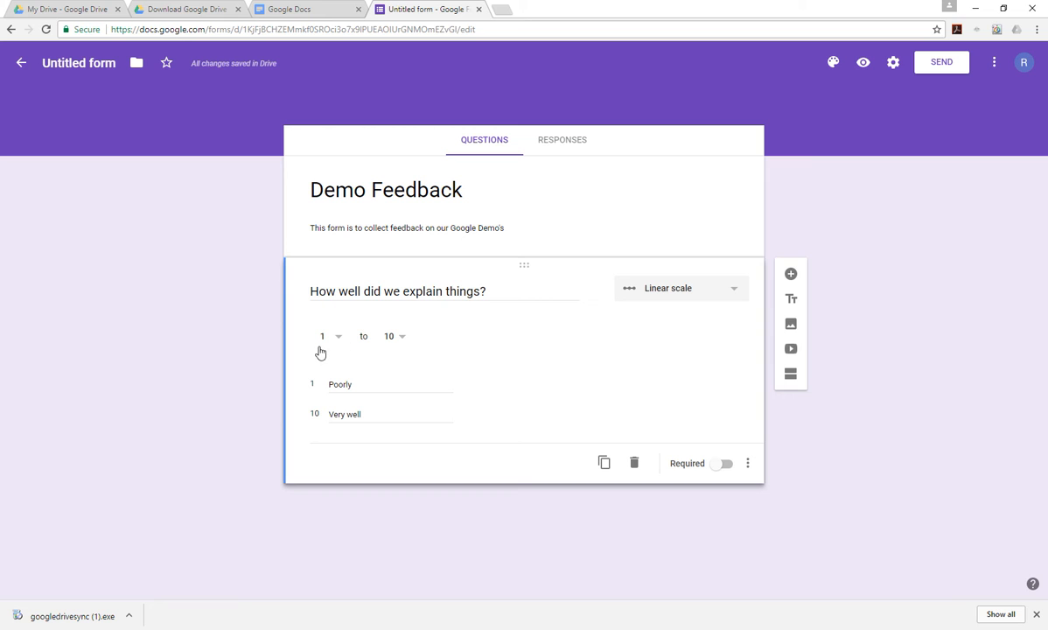
Change the question to a multiple choice grid and extend it to two rows and three columns, keeping the default labels.
left_click(696, 298)
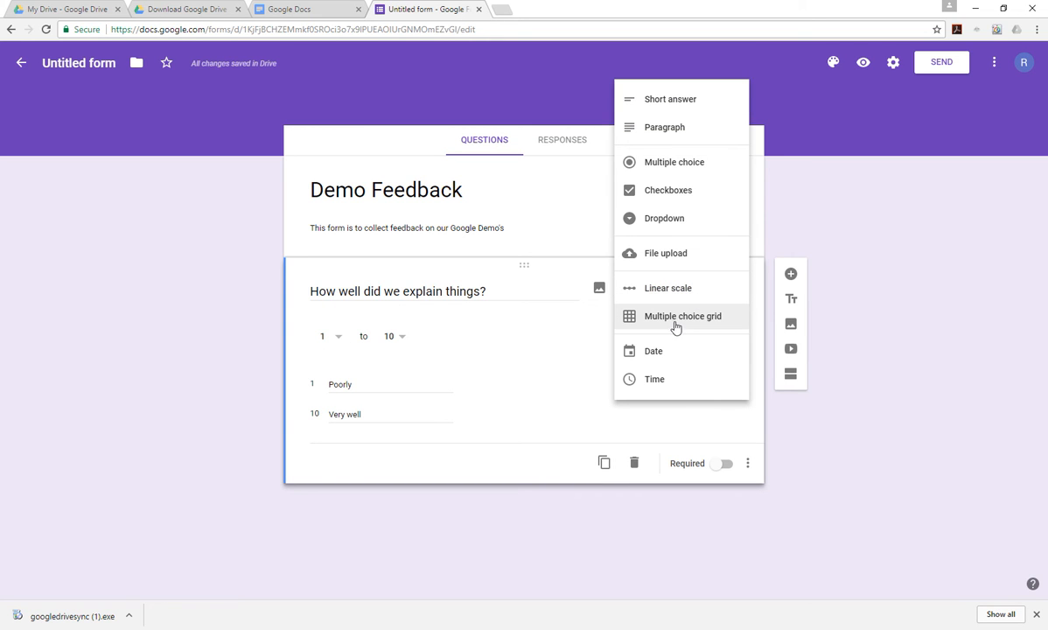
left_click(677, 318)
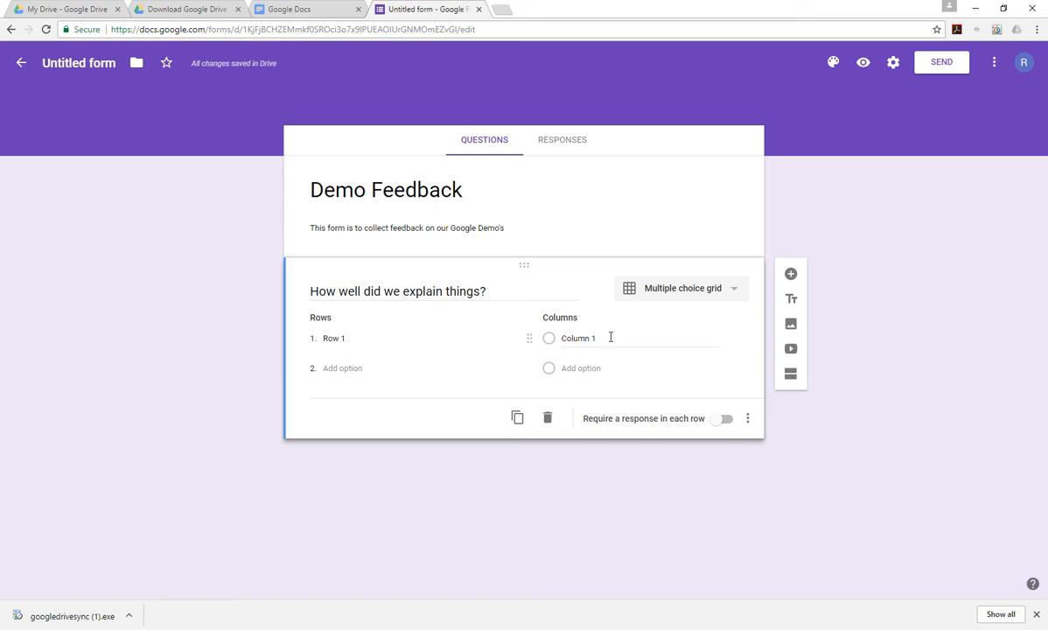
left_click(556, 367)
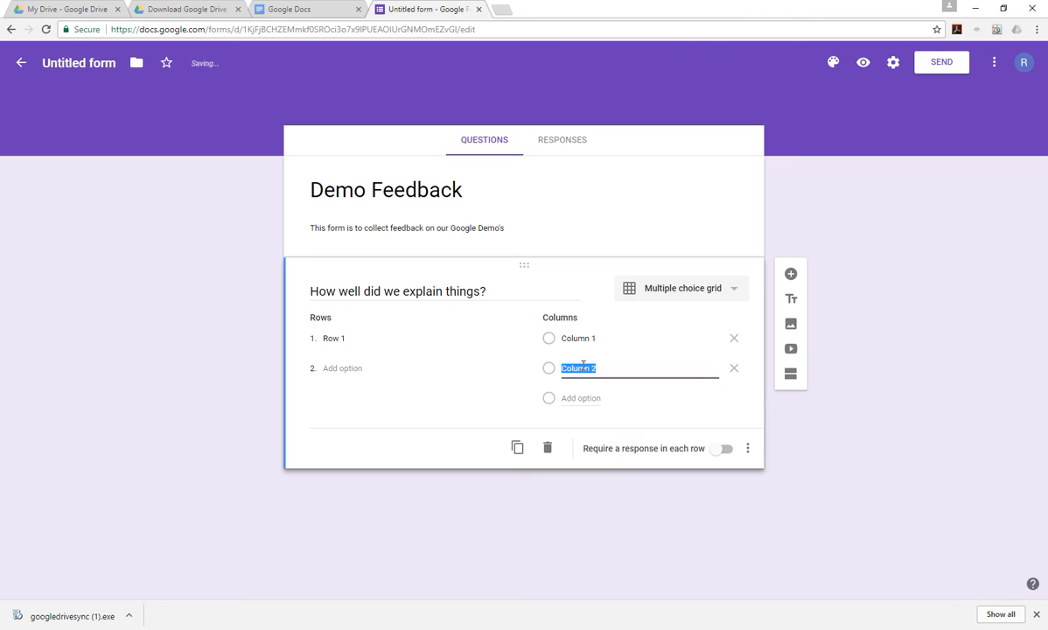
left_click(551, 398)
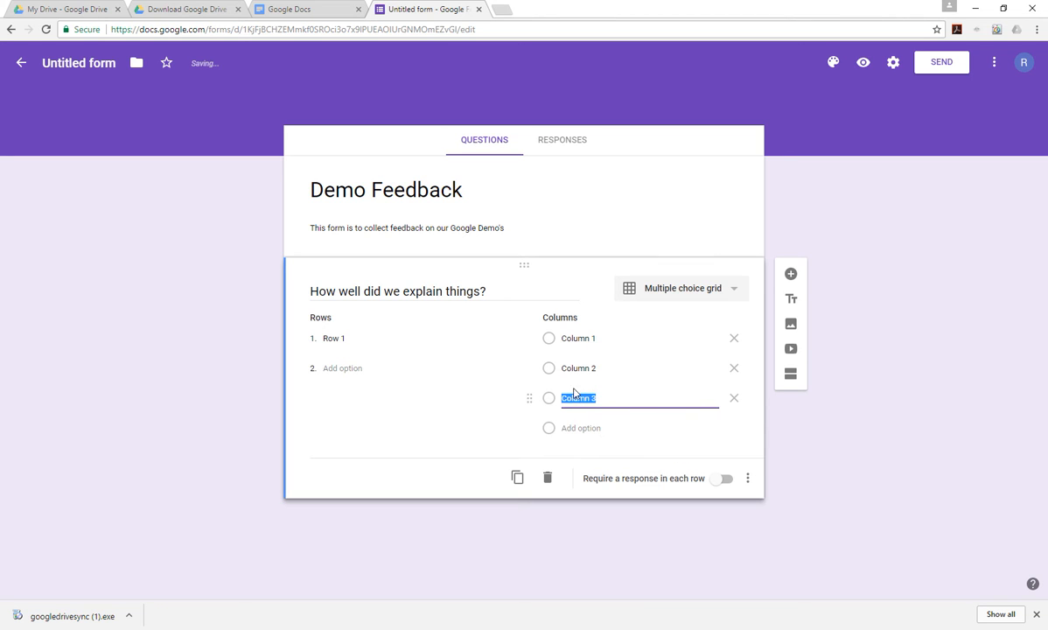
left_click(378, 369)
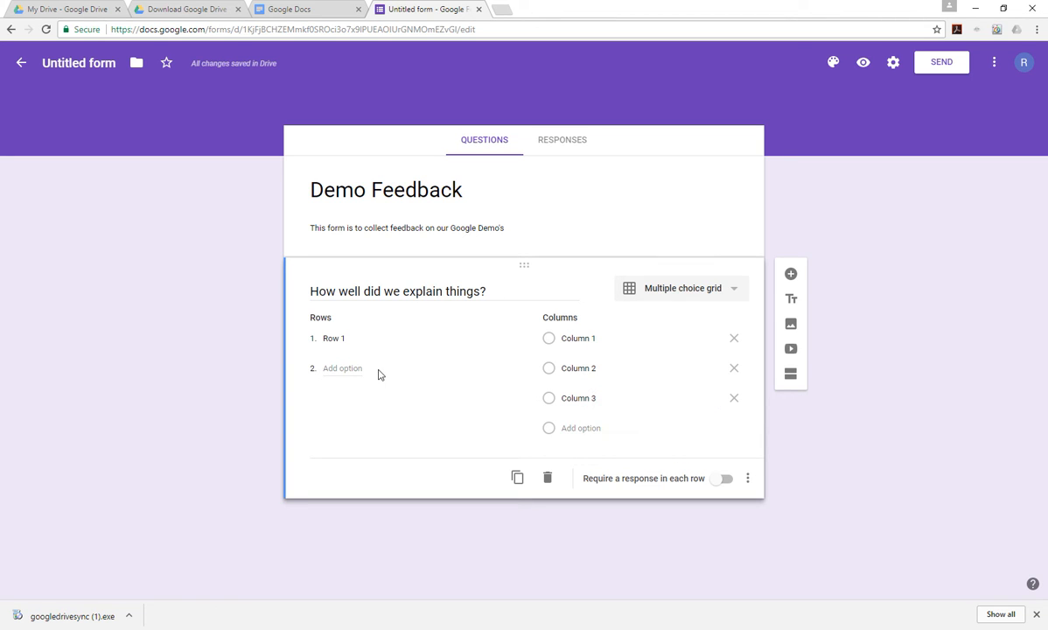
left_click(337, 369)
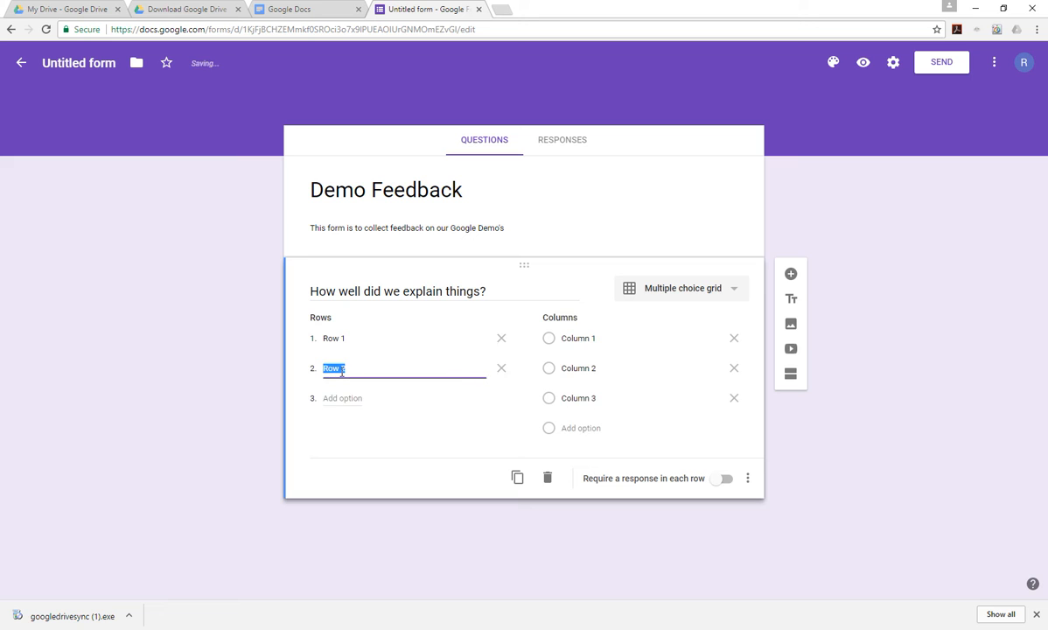
left_click(606, 411)
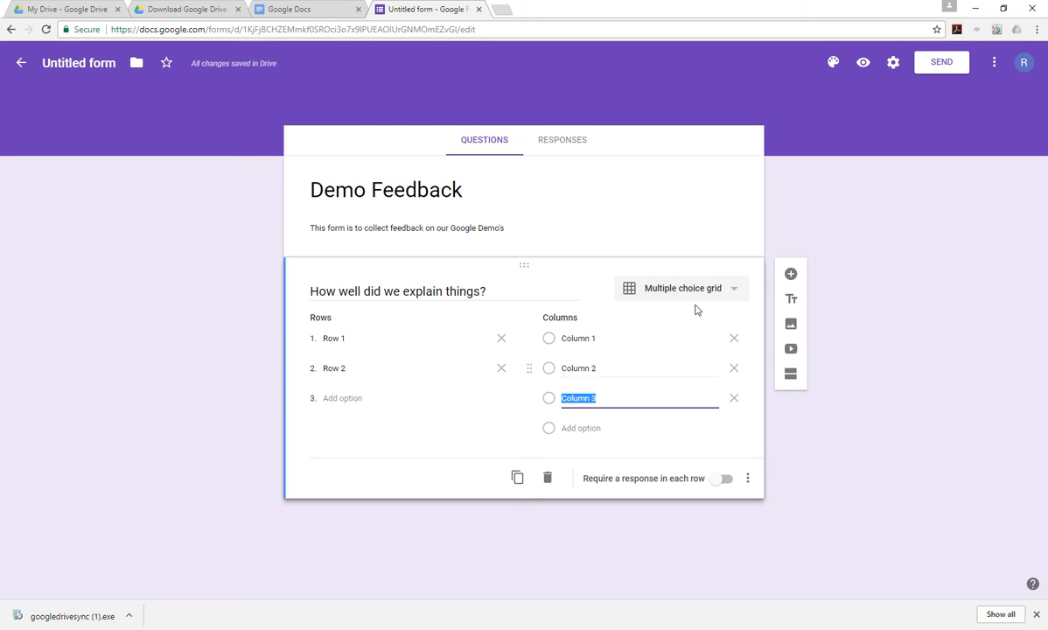
left_click(734, 294)
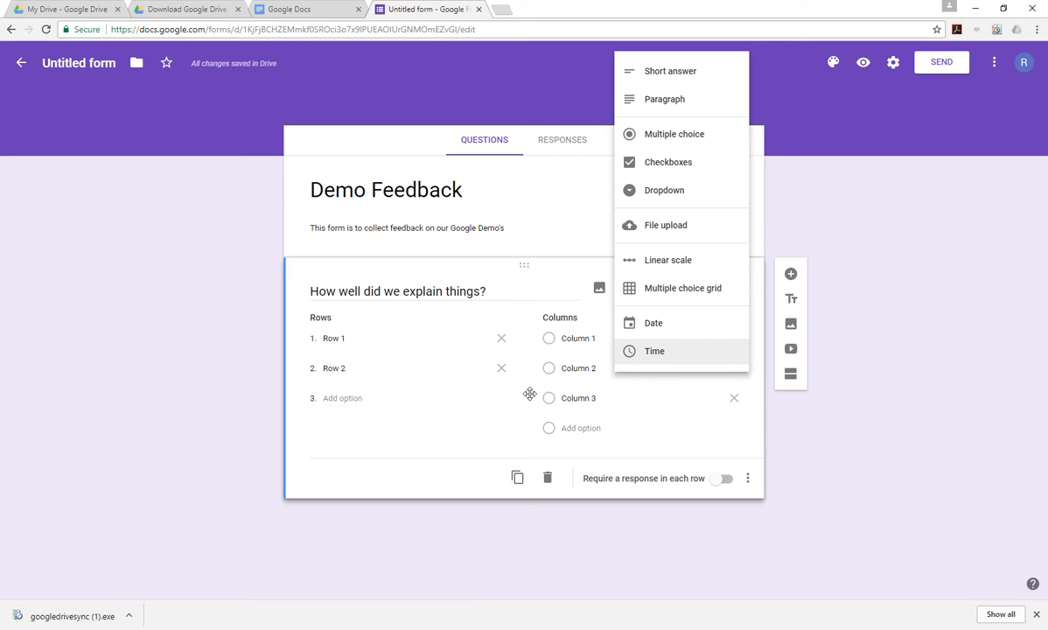
left_click(435, 420)
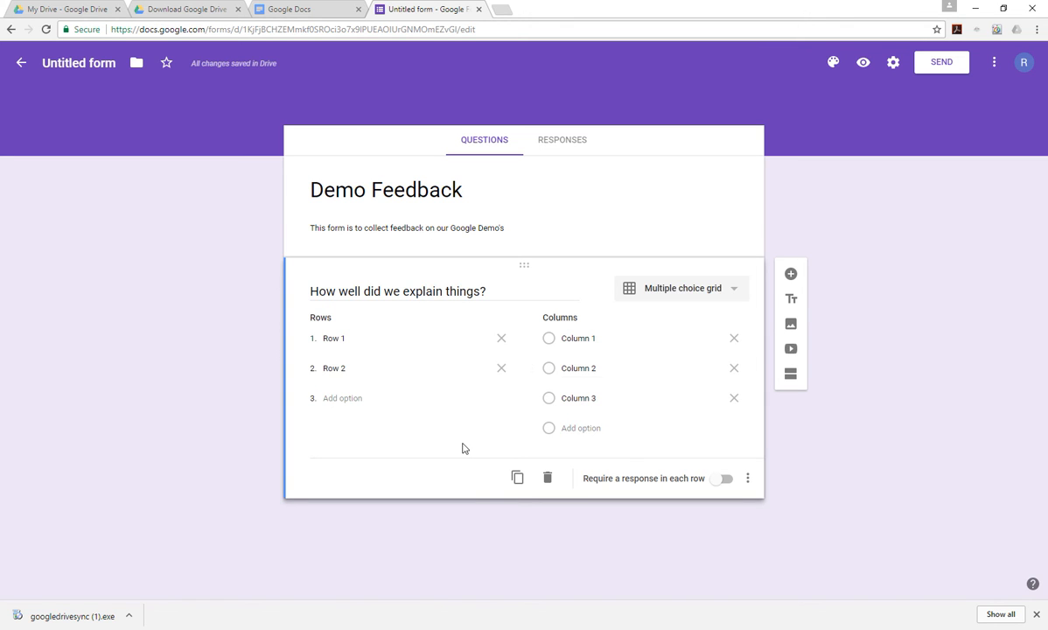
Add an empty multiple choice question below the grid question, followed by a new untitled section.
left_click(792, 272)
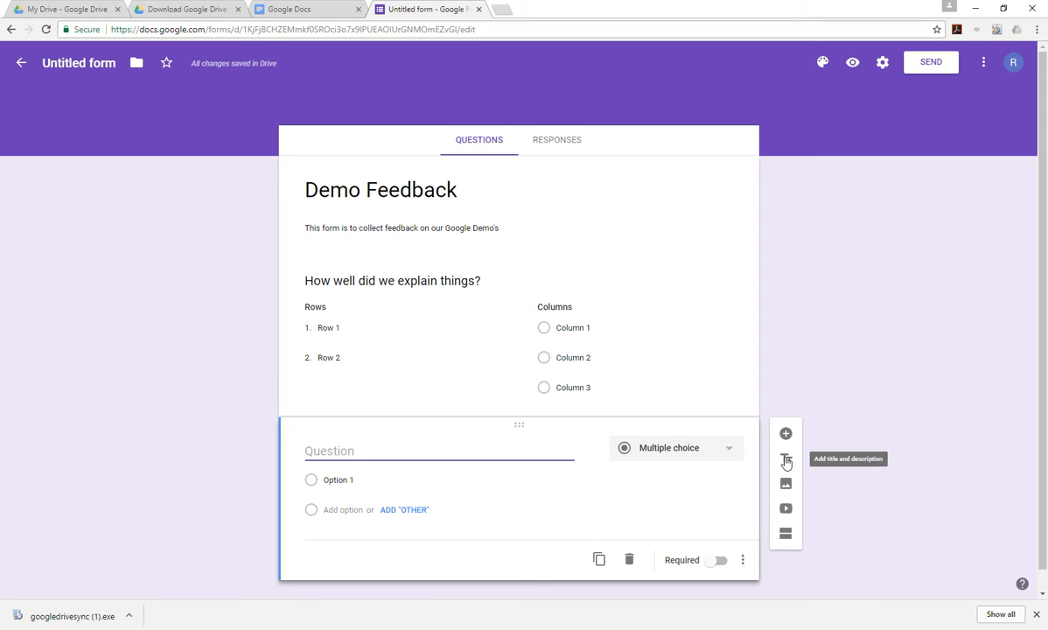
left_click(784, 534)
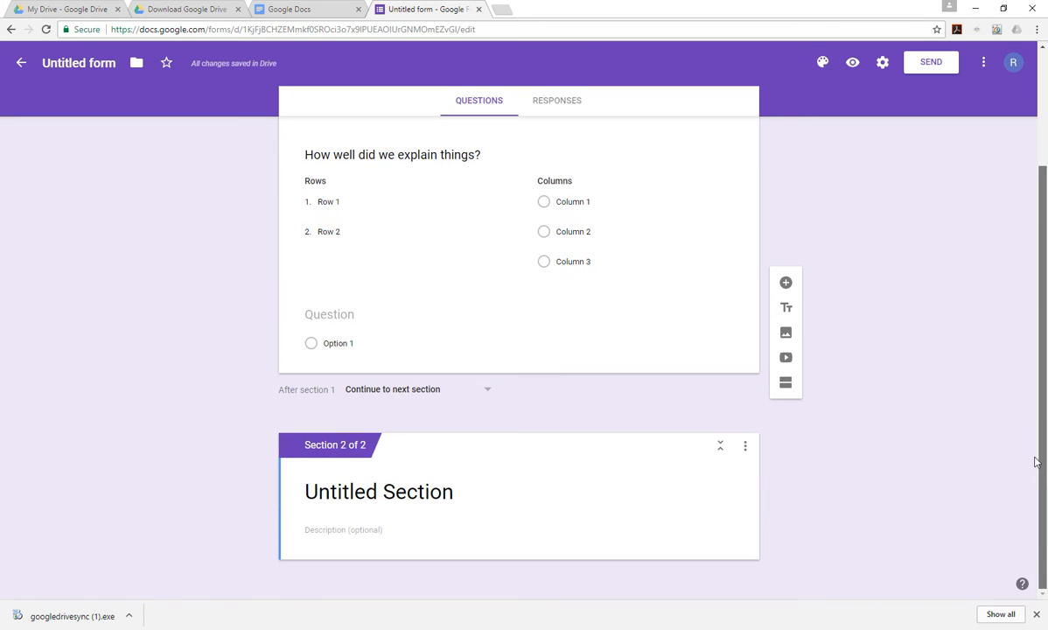
Open the form's responses view to check for submitted answers.
left_click_drag(1046, 411, 1046, 285)
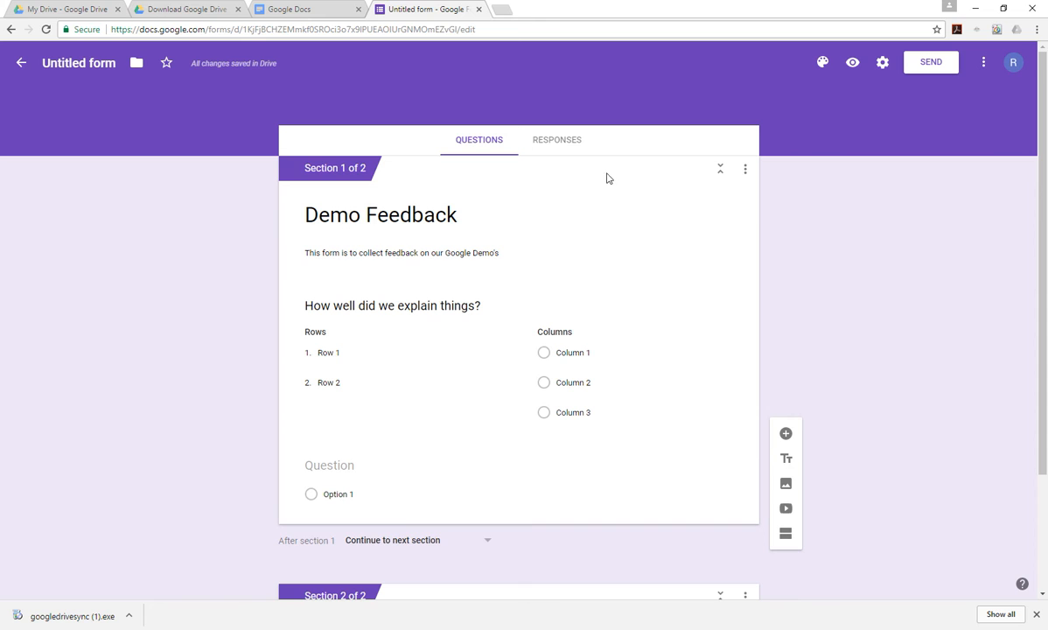
left_click(564, 145)
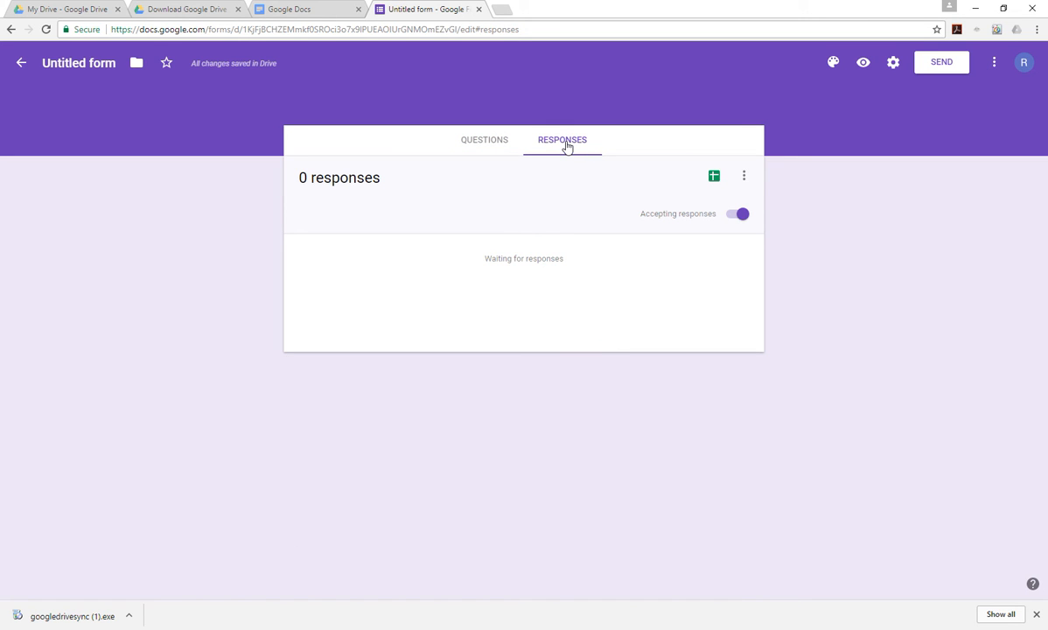
Change the form's theme colour to orange and dismiss the Google Forms satisfaction survey.
left_click(833, 64)
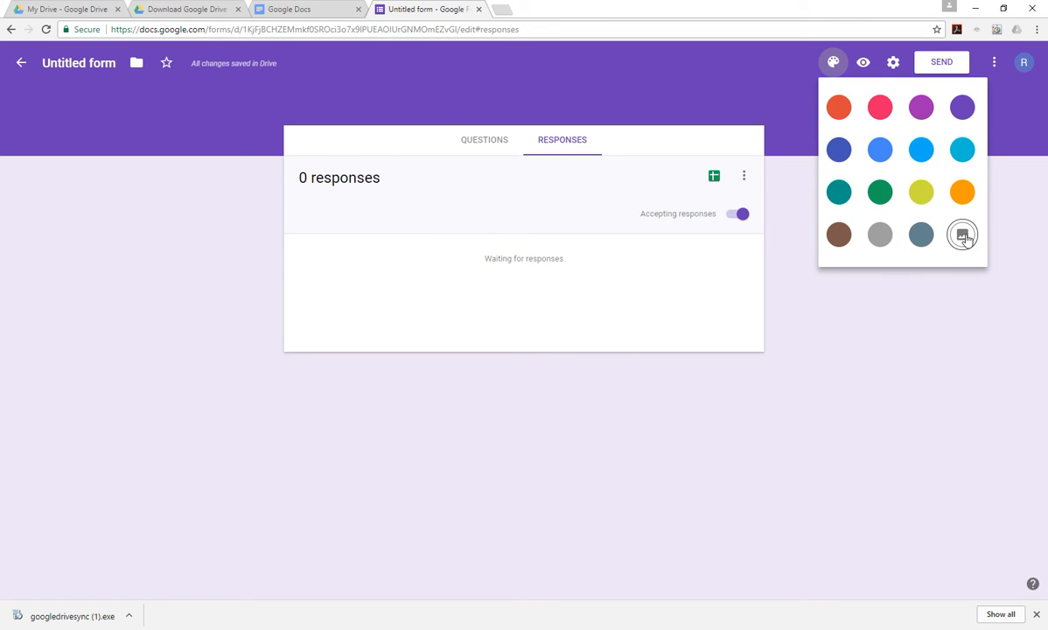
left_click(963, 192)
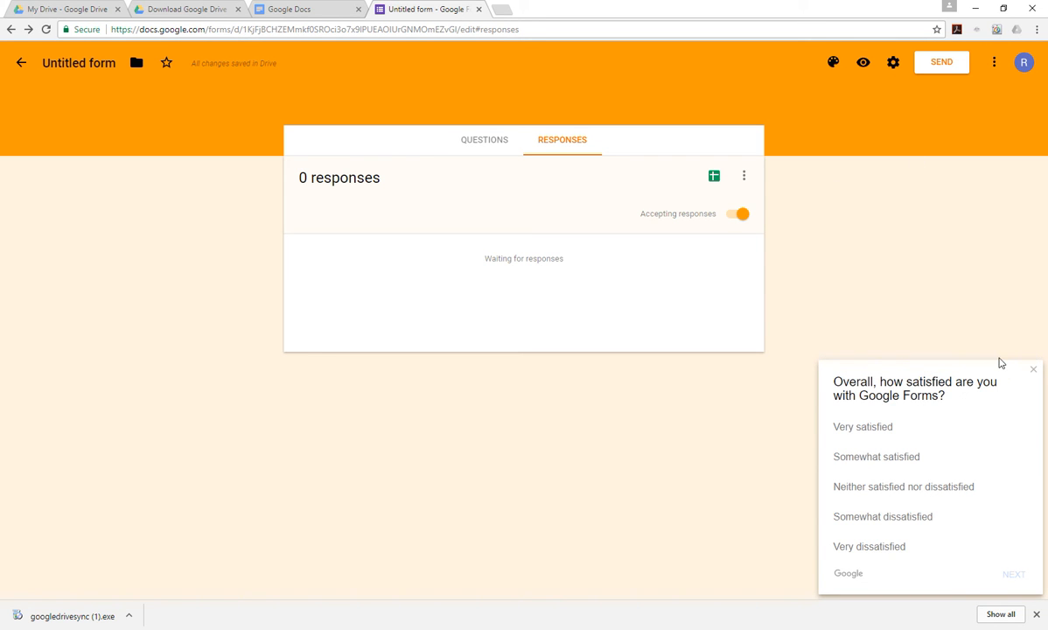
left_click(1033, 369)
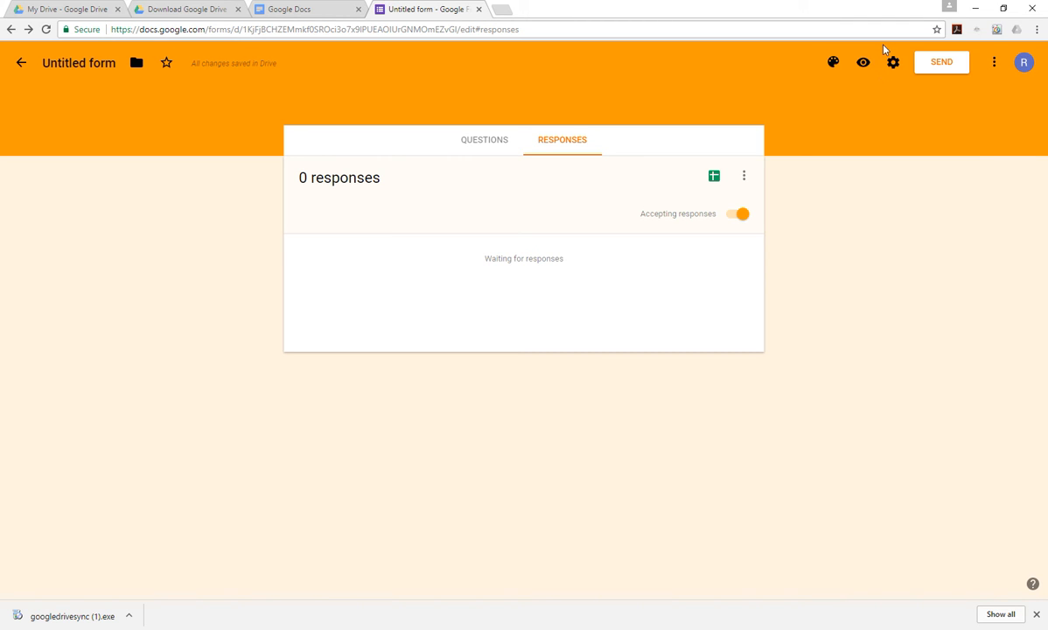
Preview the form and try its answers: Column 1 and Column 3 for Row 1, Column 2 for Row 2, and Option 1.
left_click(859, 74)
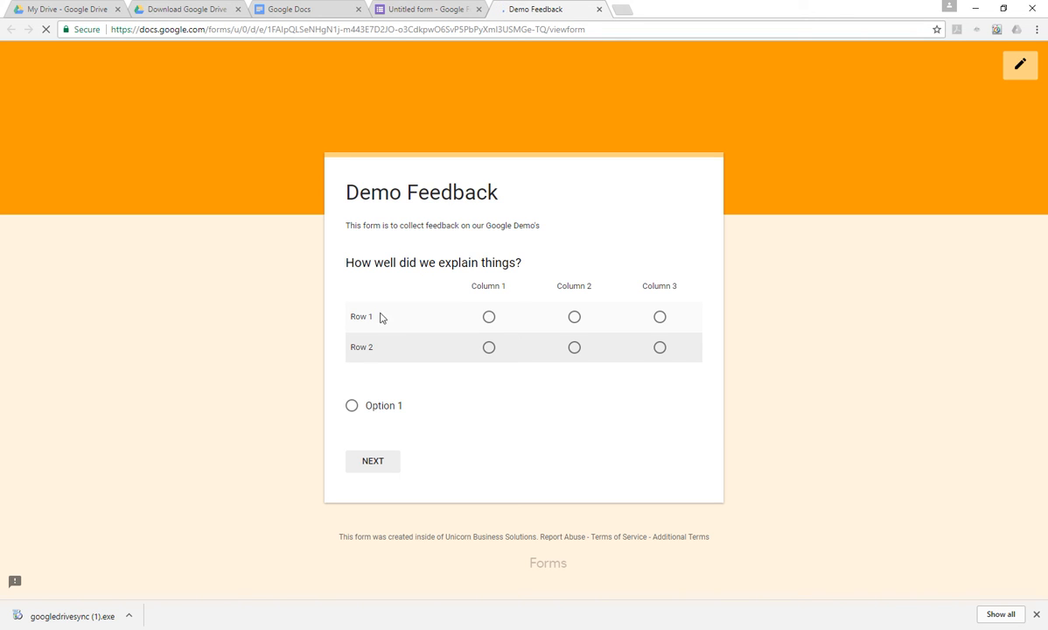
left_click(489, 319)
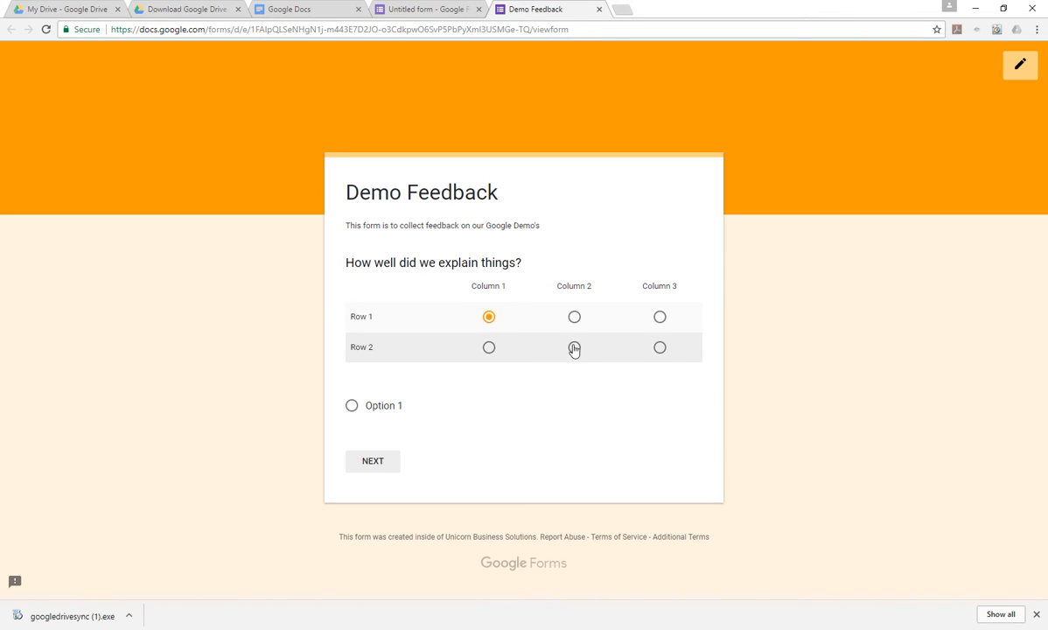
left_click(575, 349)
left_click(661, 318)
left_click(350, 408)
In the form's general settings, collect email addresses, lift the restriction to Unicorn Business Solutions users and allow editing after submission.
left_click(426, 7)
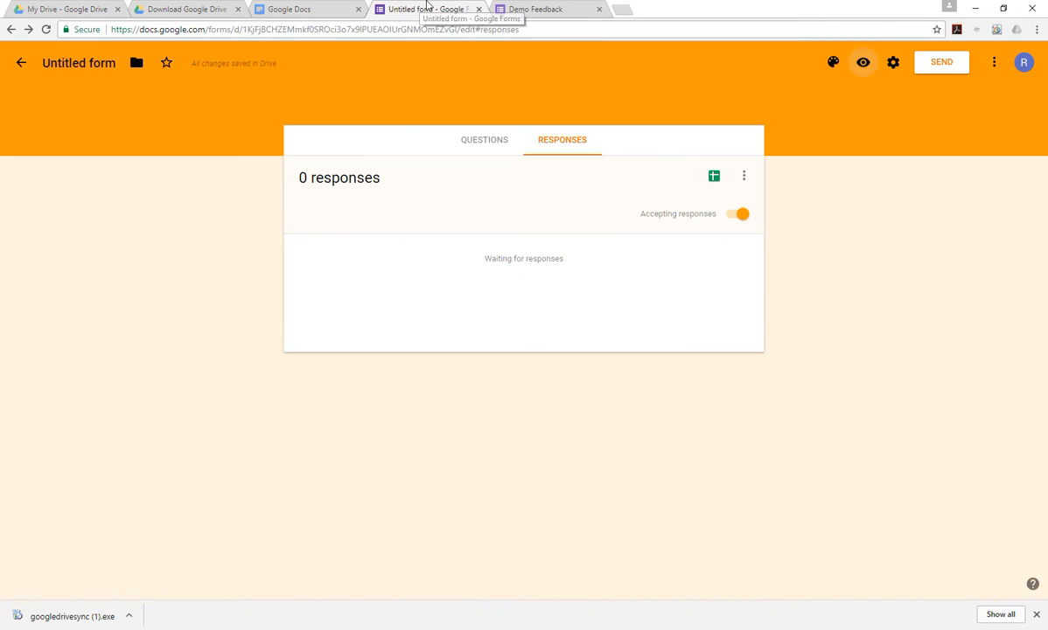
left_click(893, 63)
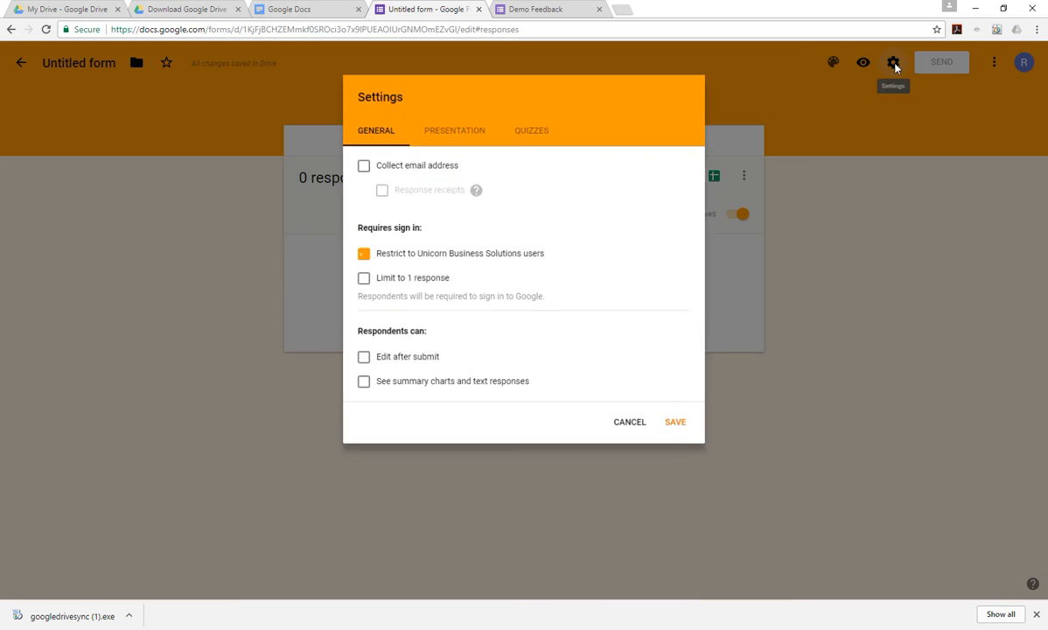
left_click(400, 168)
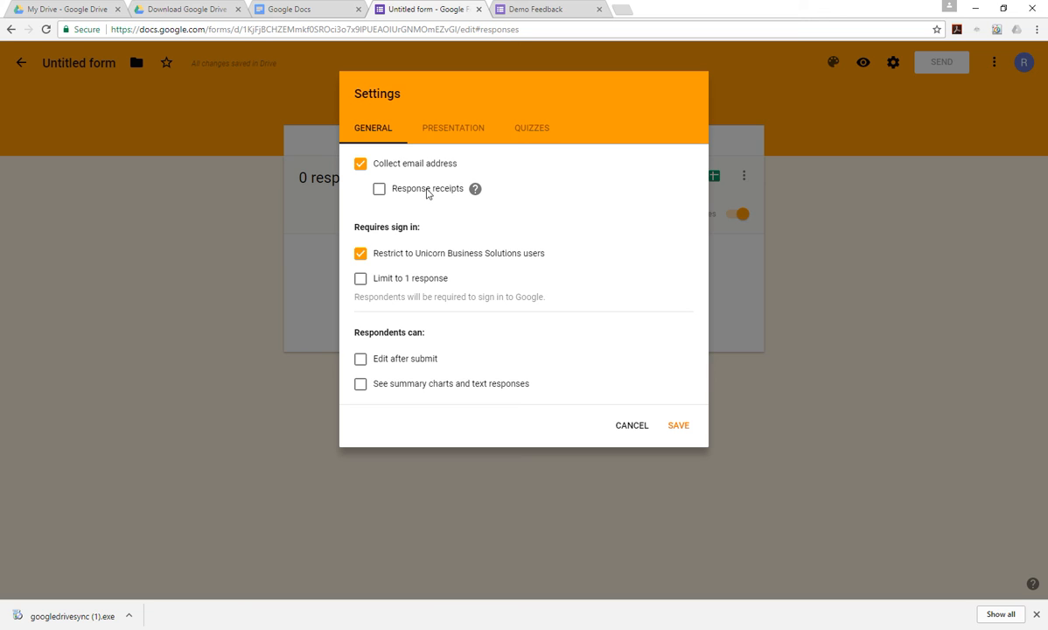
mouse_move(475, 194)
left_click(392, 256)
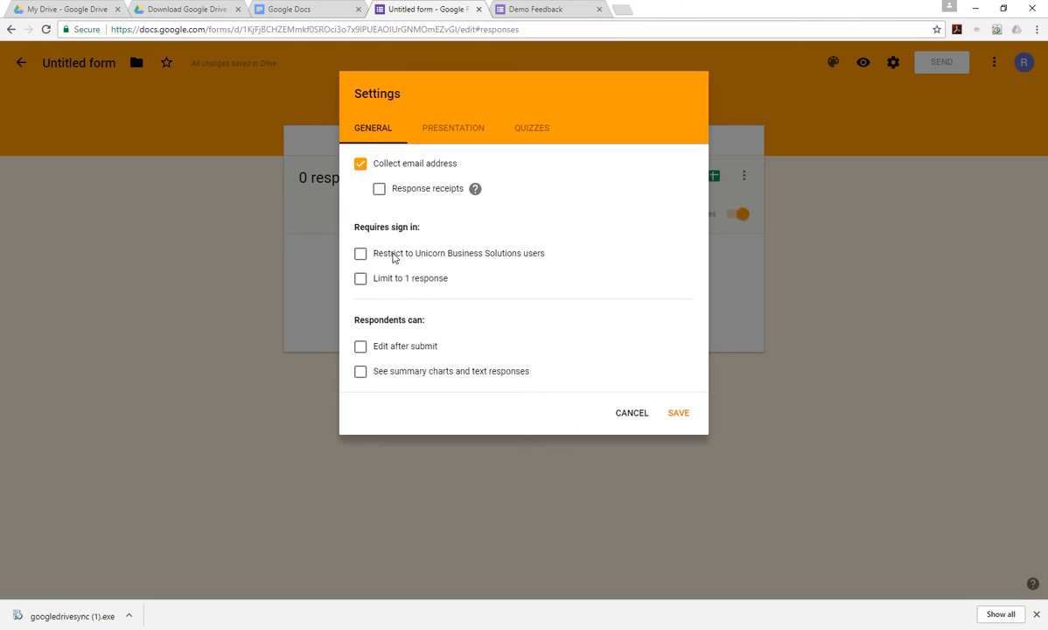
left_click(373, 351)
Enable the progress bar, set the confirmation message to "Thanks you!", check the quiz options and save the form settings.
left_click(444, 133)
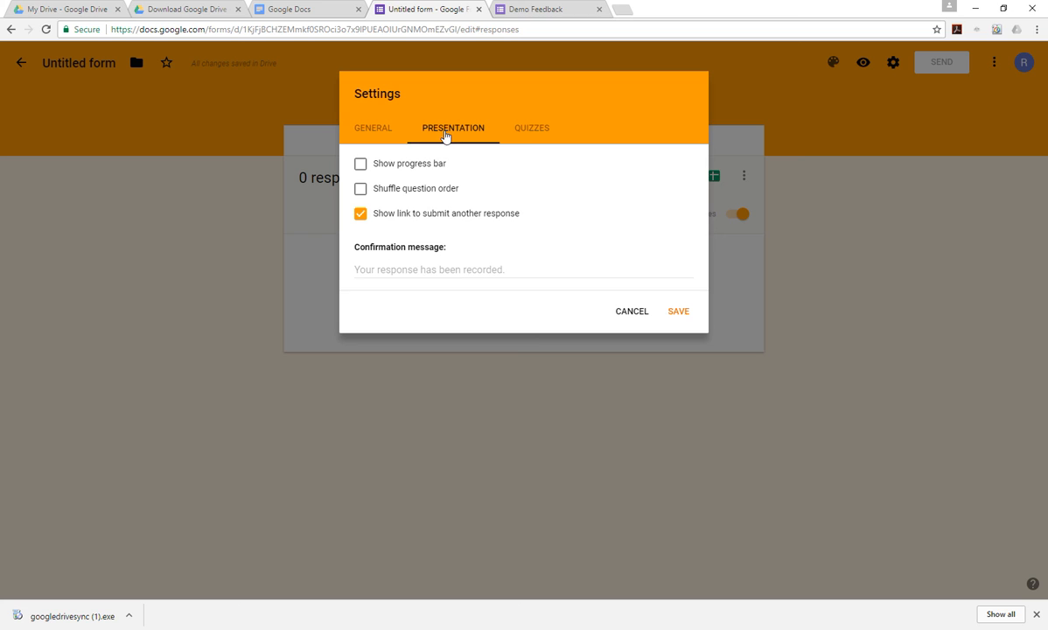
left_click(388, 165)
left_click(363, 269)
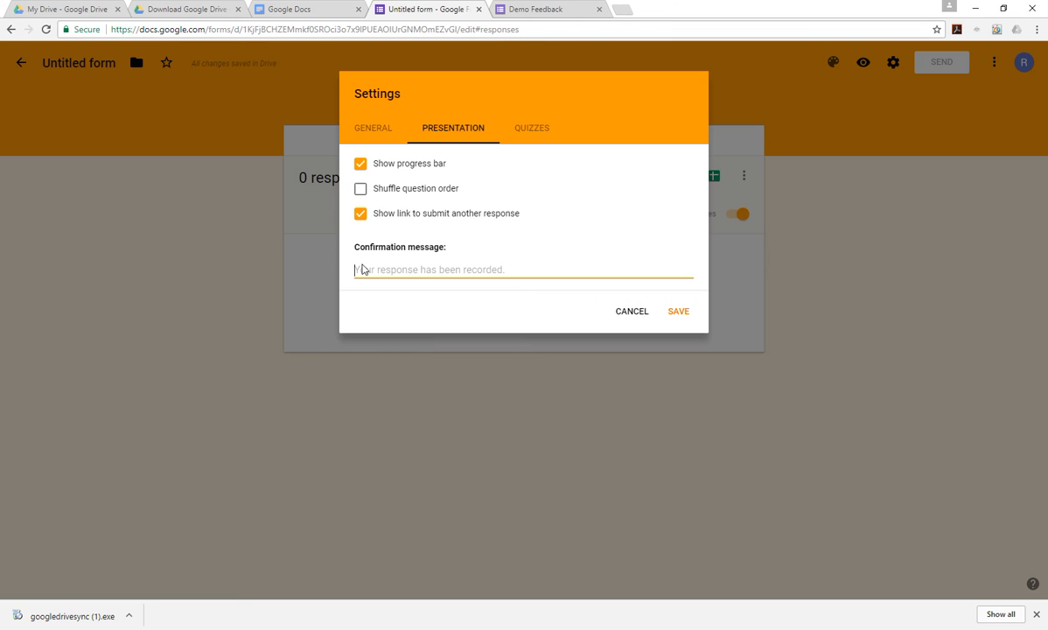
type("Thanks you!")
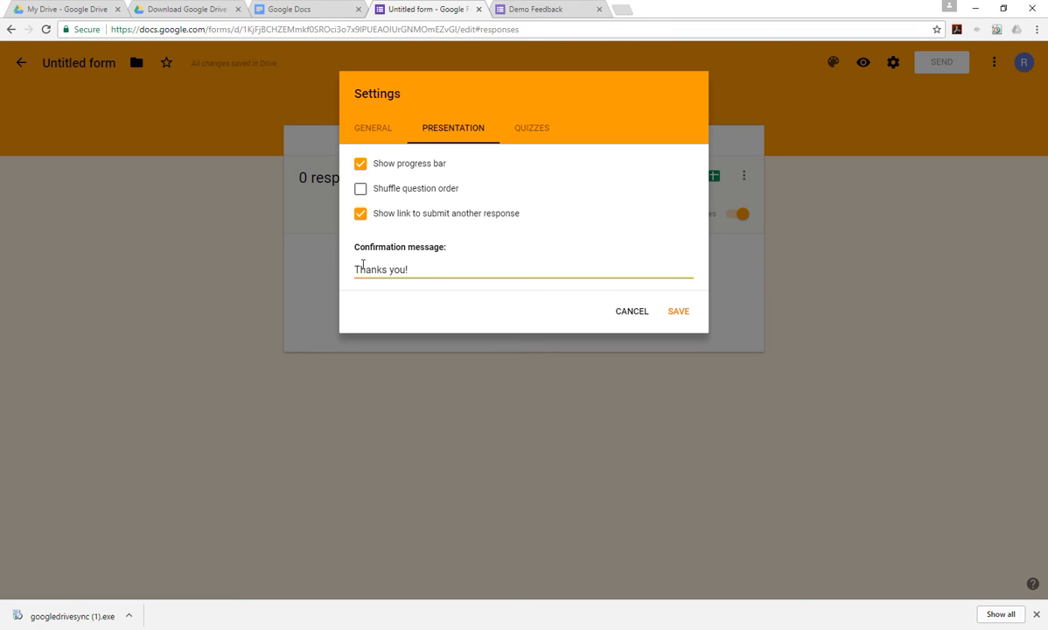
left_click(529, 132)
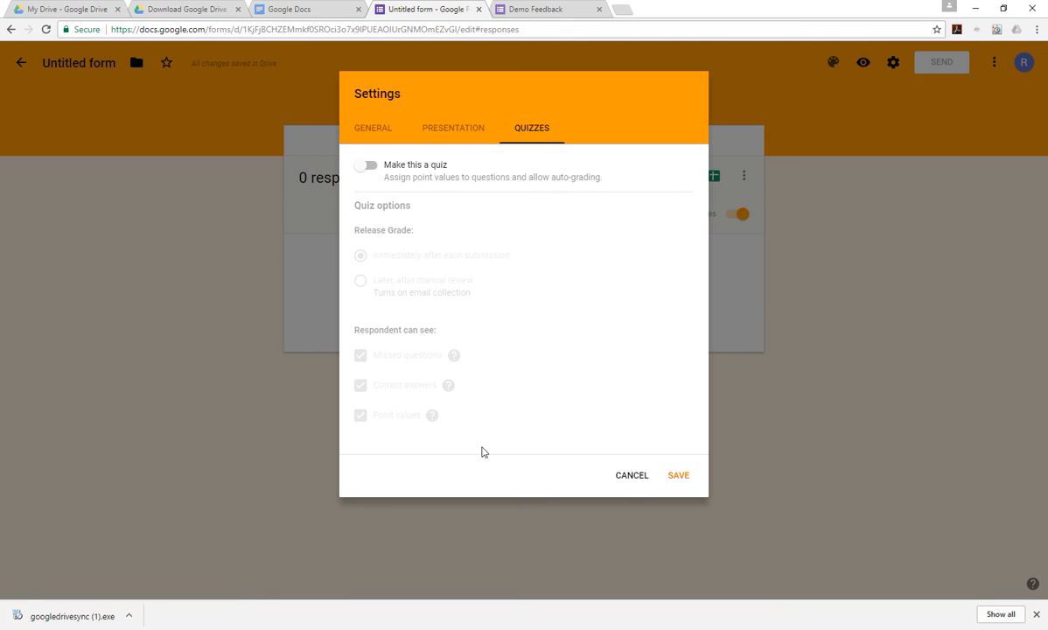
left_click(678, 477)
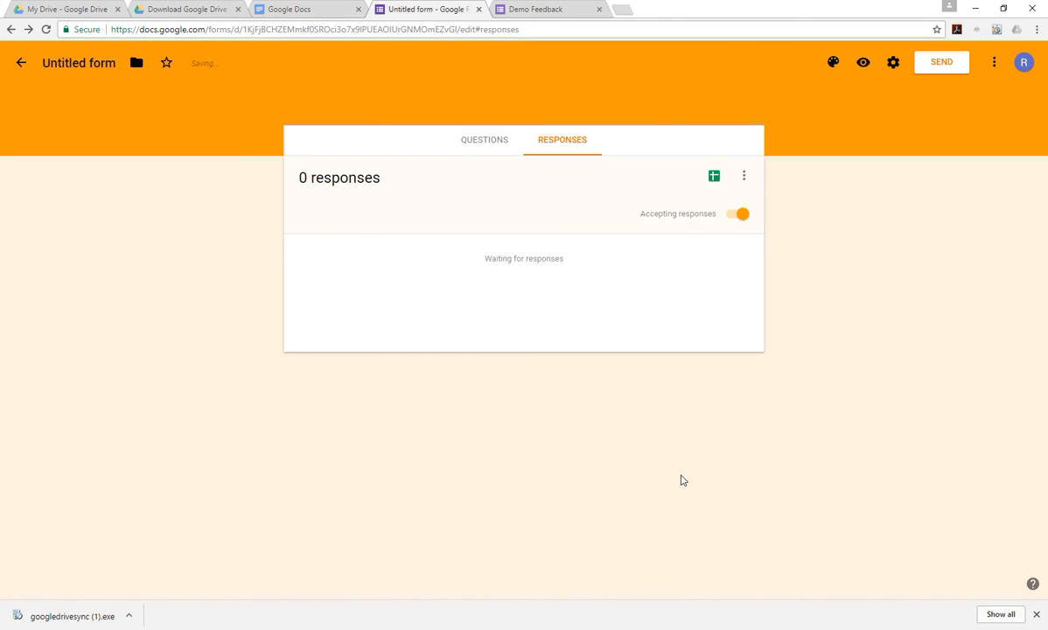
Set the response destination to a new spreadsheet named "Untitled form (Responses)".
left_click(746, 175)
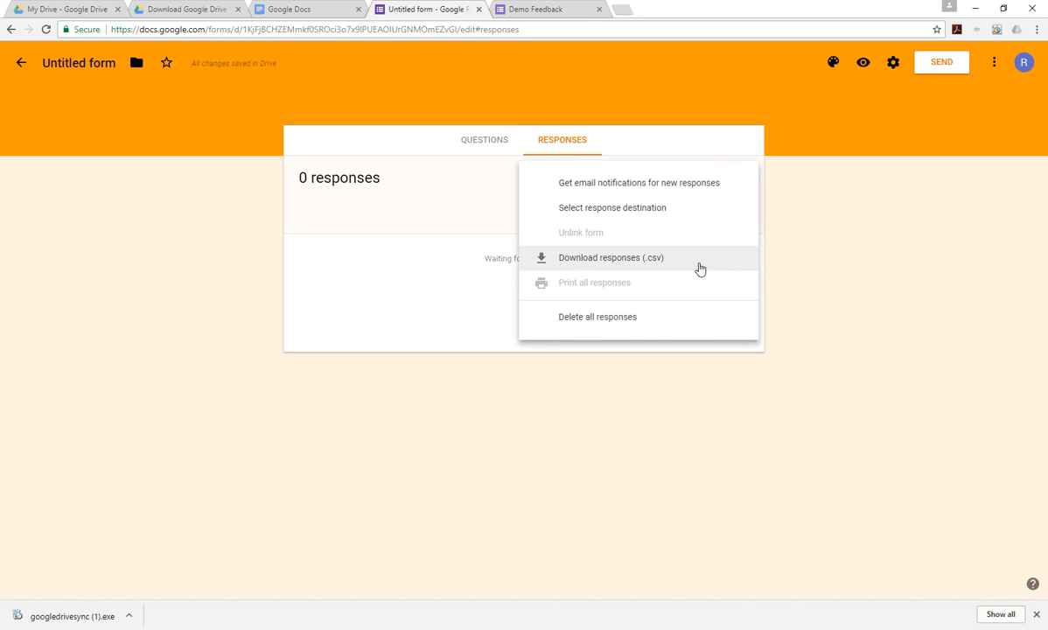
left_click(615, 212)
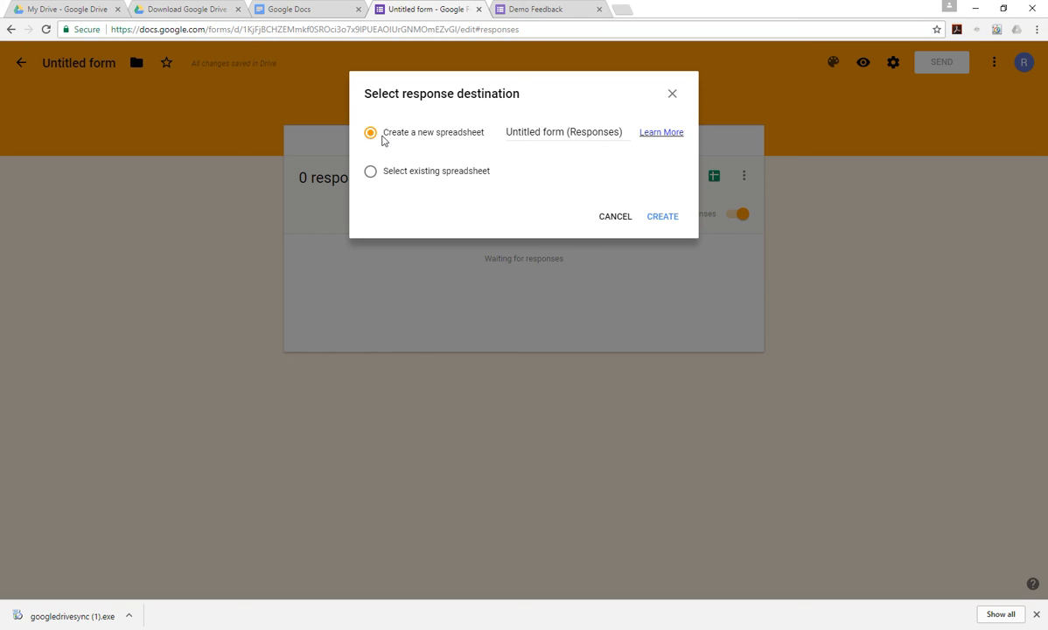
left_click(412, 172)
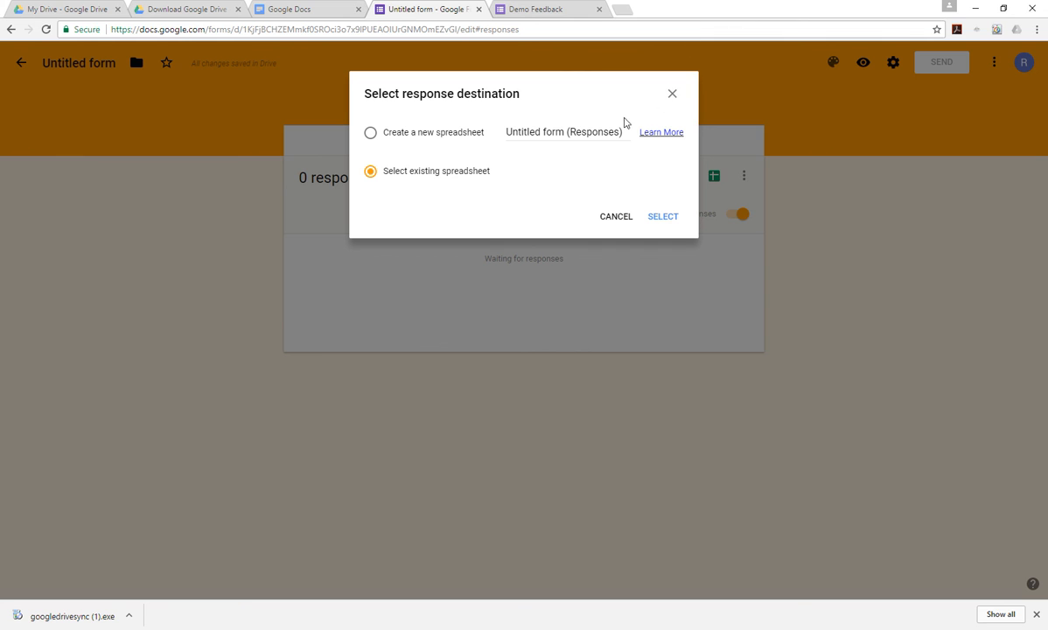
left_click(431, 132)
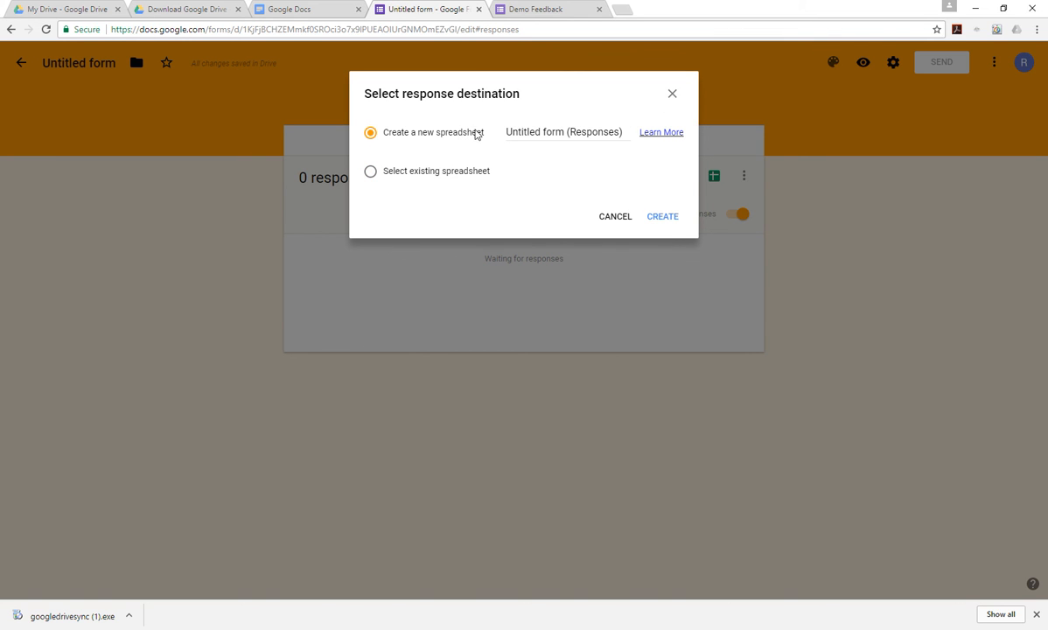
left_click(662, 217)
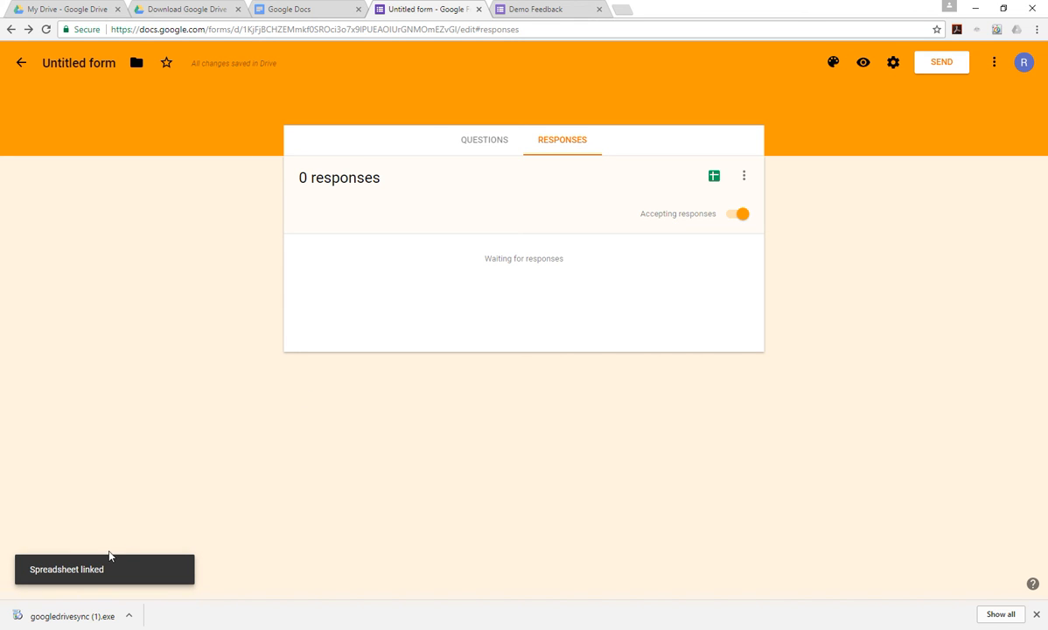
Open the linked responses spreadsheet and look through its timestamp, email address and question columns and the rows for incoming answers.
left_click(714, 179)
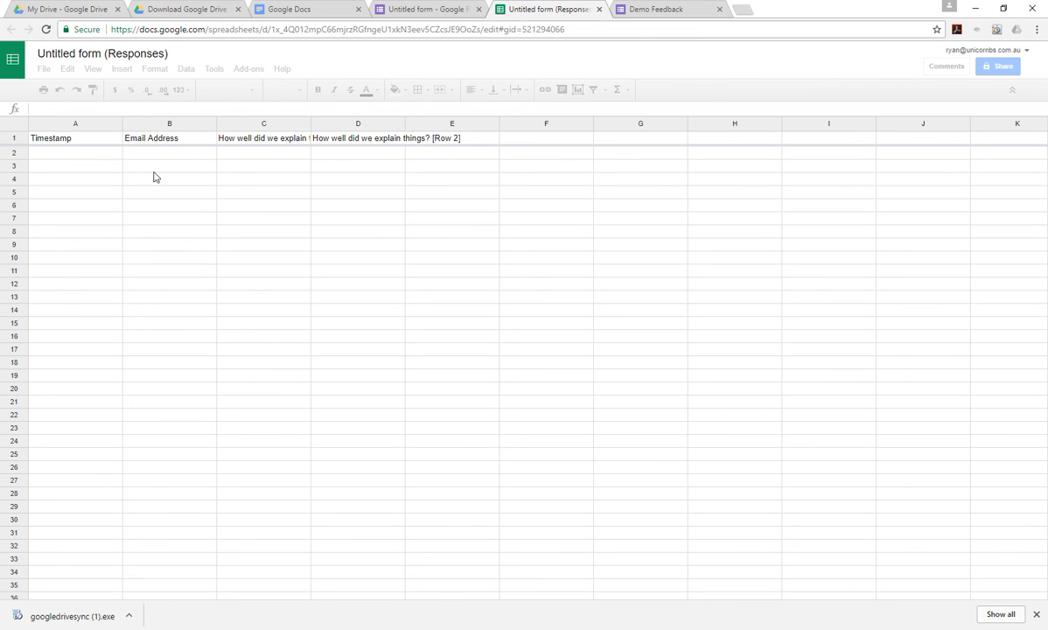
left_click(68, 160)
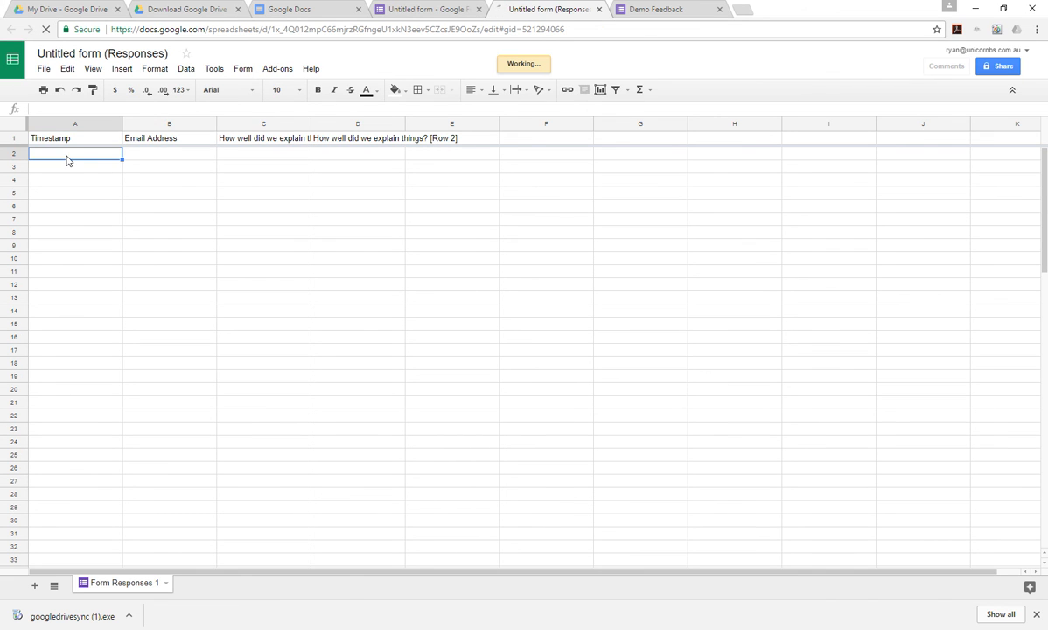
left_click(153, 164)
left_click(249, 154)
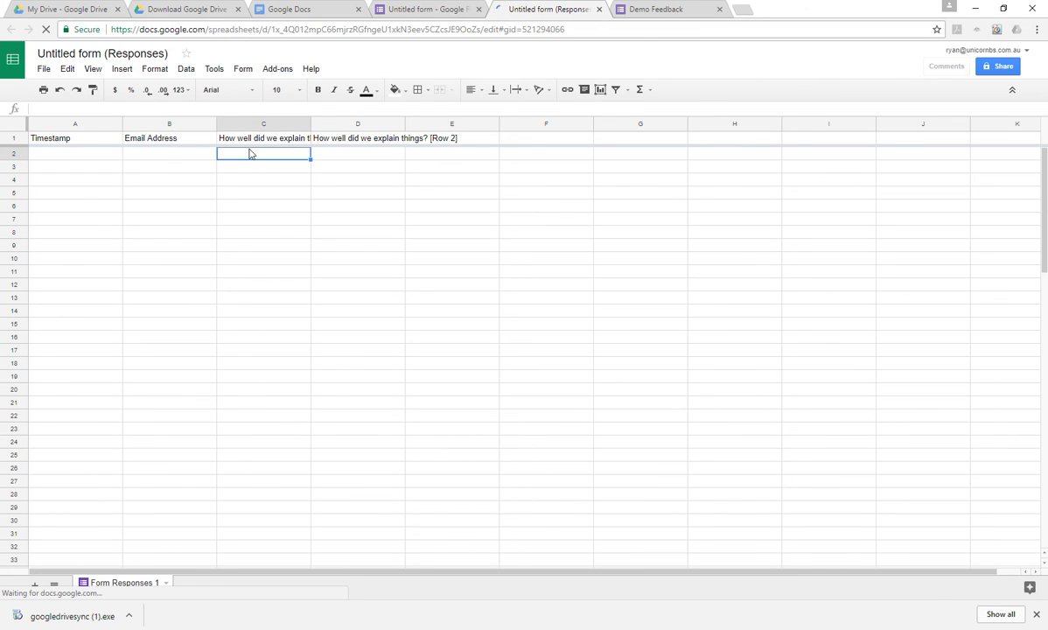
left_click(358, 163)
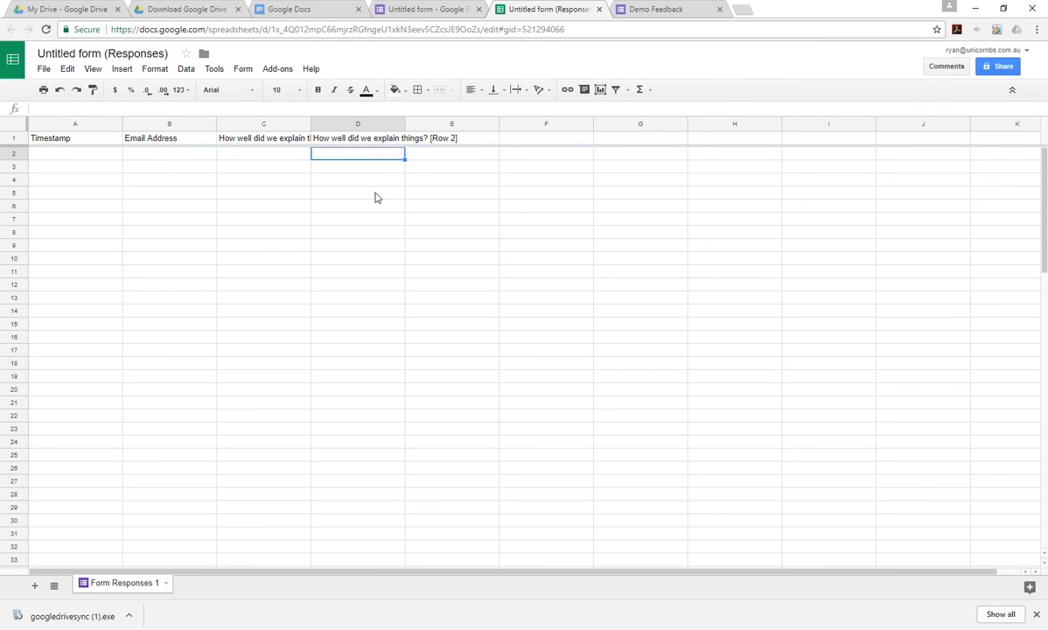
key("Down")
key("Down")
key("Down")
key("Down")
key("Down")
key("Down")
key("Down")
key("Down")
key("Down")
key("Down")
key("Down")
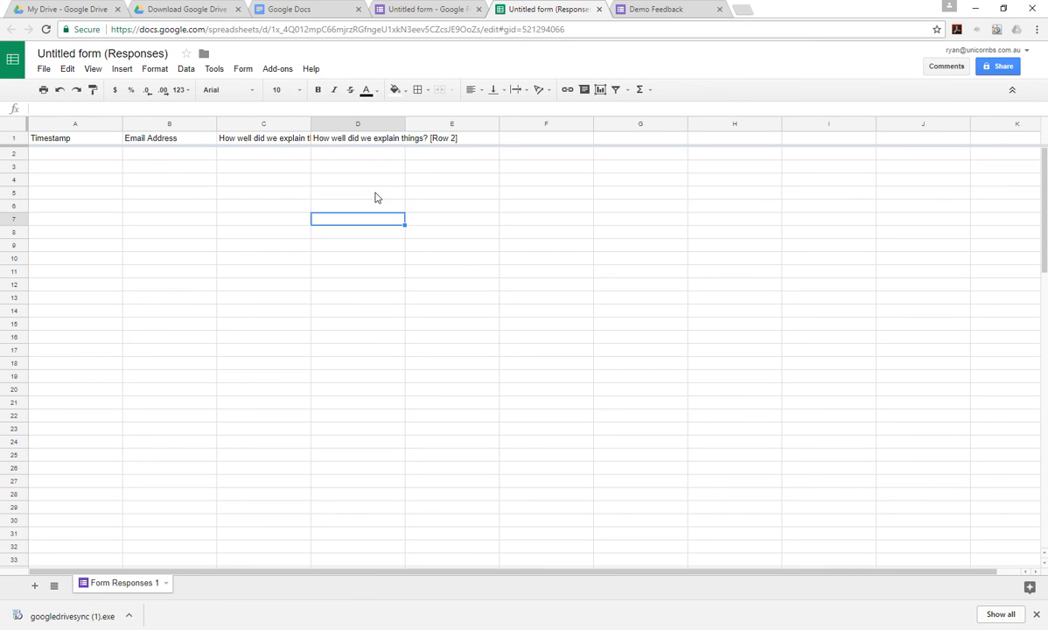